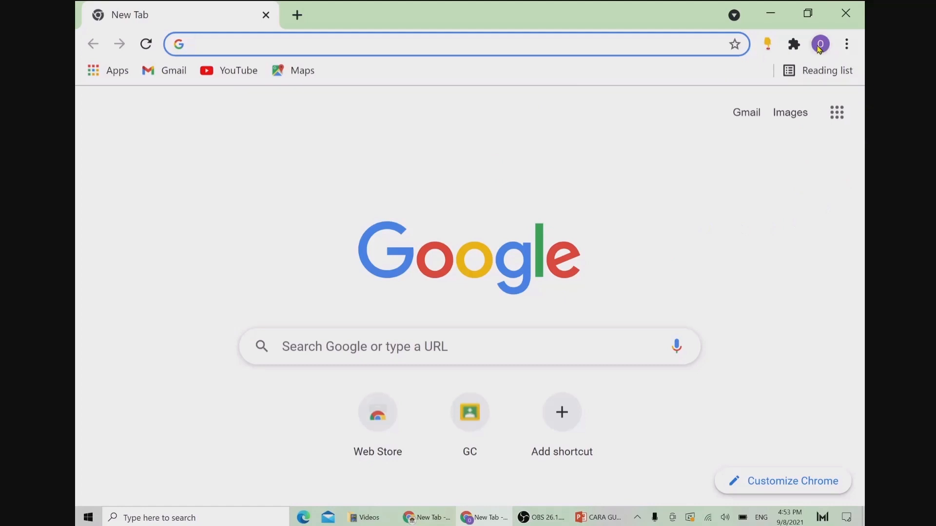
Step: From Google Drive, create a new Google Forms blank quiz
{"action": "left_click", "coordinate": [838, 113]}
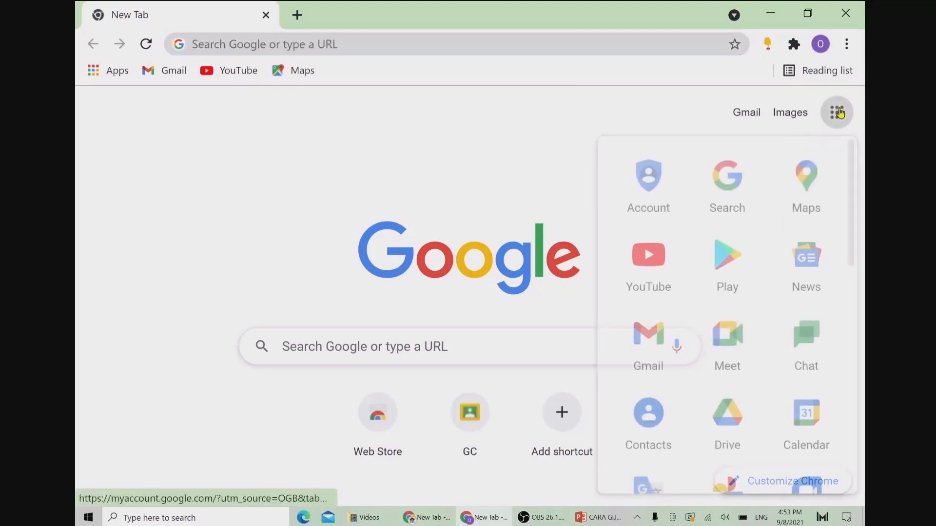
{"action": "left_click", "coordinate": [727, 407]}
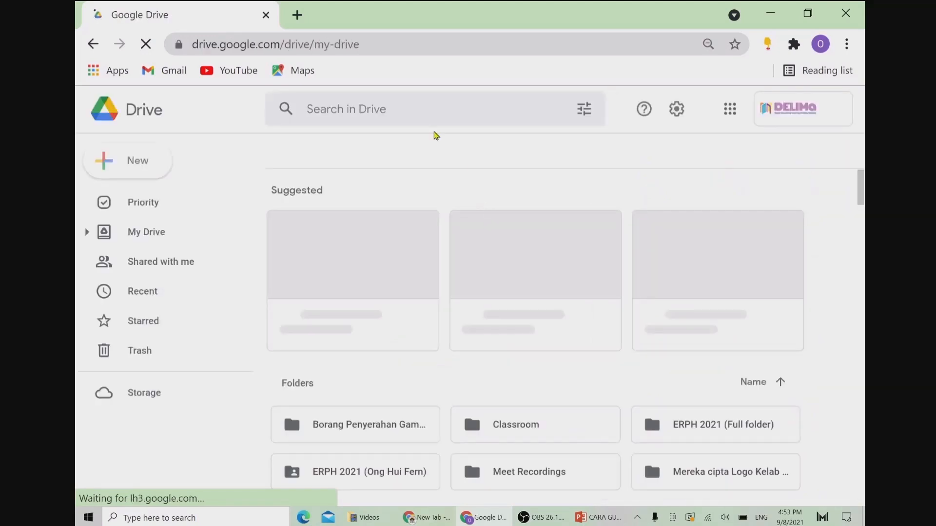
{"action": "left_click", "coordinate": [125, 154]}
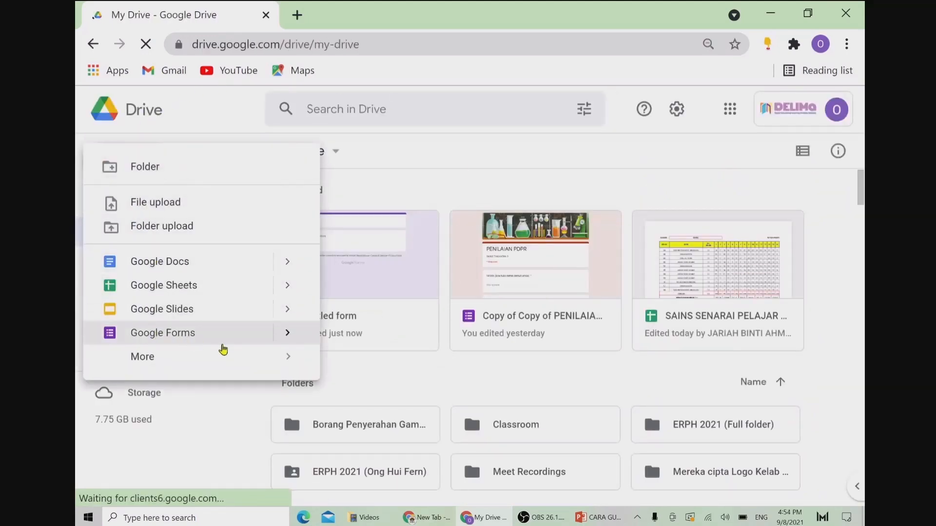
{"action": "mouse_move", "coordinate": [283, 333]}
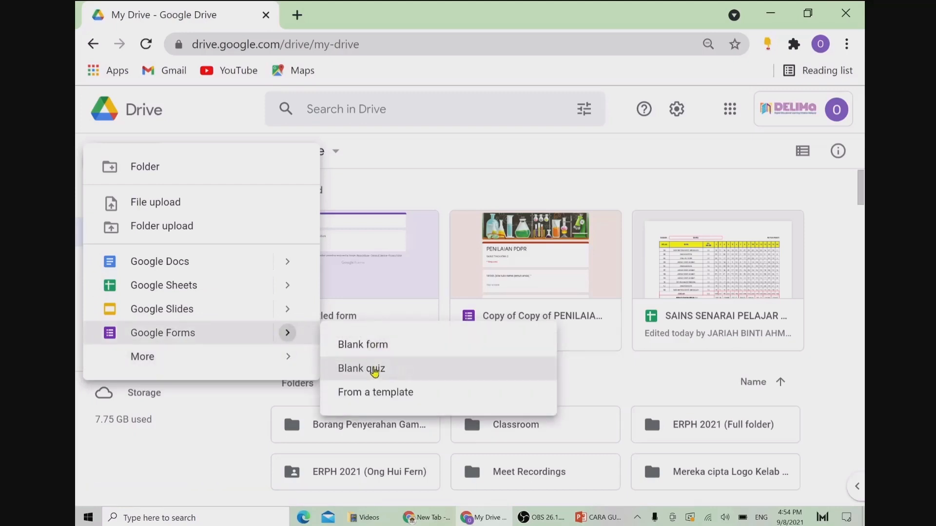
{"action": "left_click", "coordinate": [370, 371]}
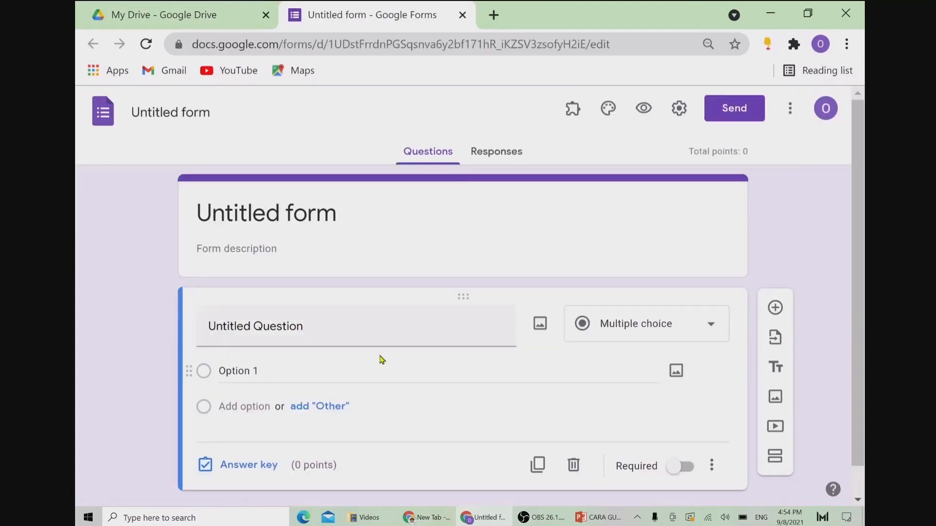
Step: Title the form 'Penilaian Sains' and make the first question a required 'Nama' field
{"action": "left_click", "coordinate": [346, 216]}
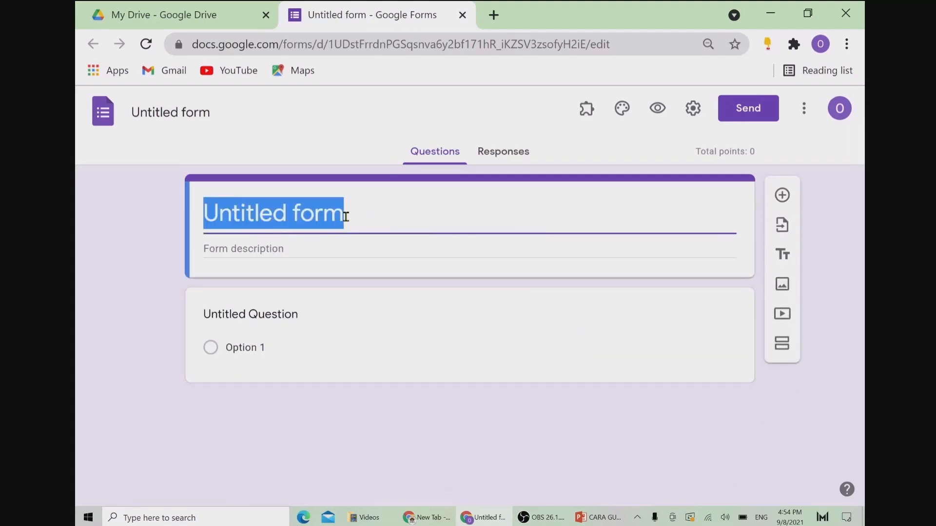
{"action": "type", "text": "Penilaia"}
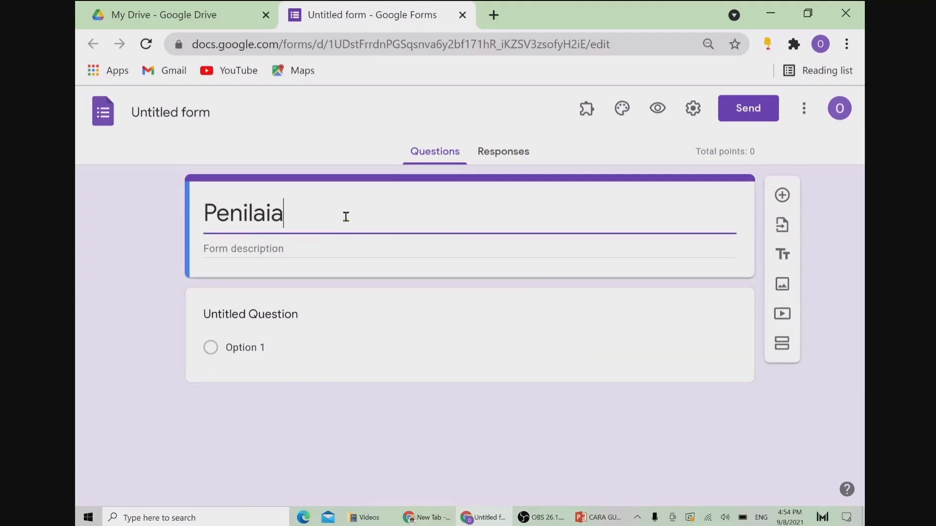
{"action": "type", "text": "n Sains"}
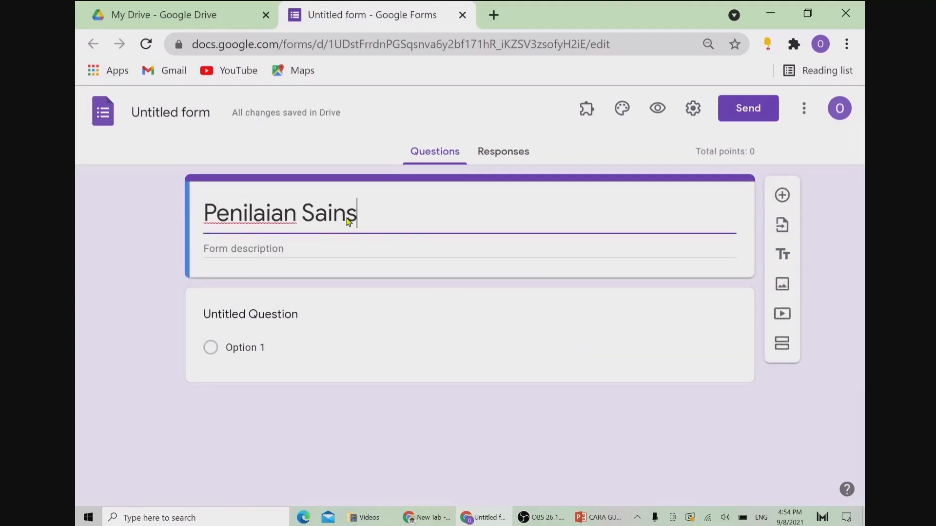
{"action": "left_click", "coordinate": [253, 314]}
{"action": "type", "text": "Nama"}
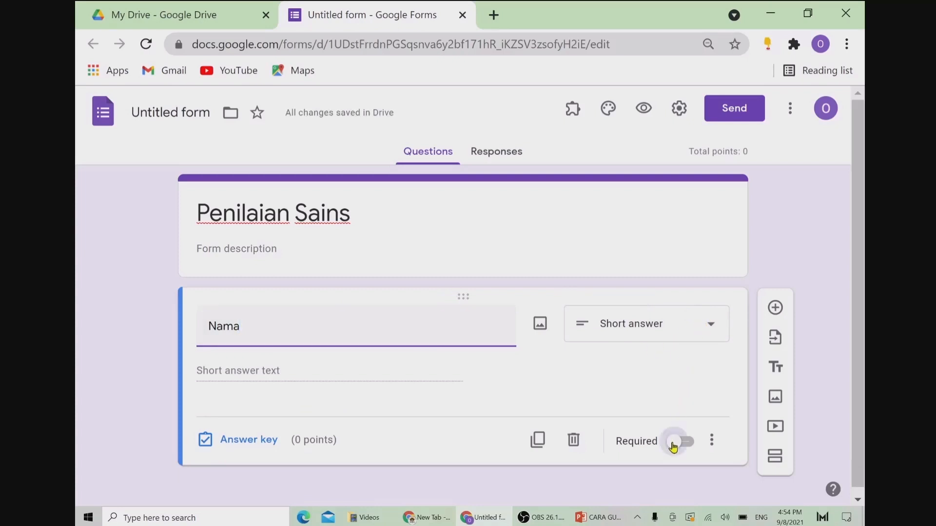
{"action": "left_click", "coordinate": [672, 445]}
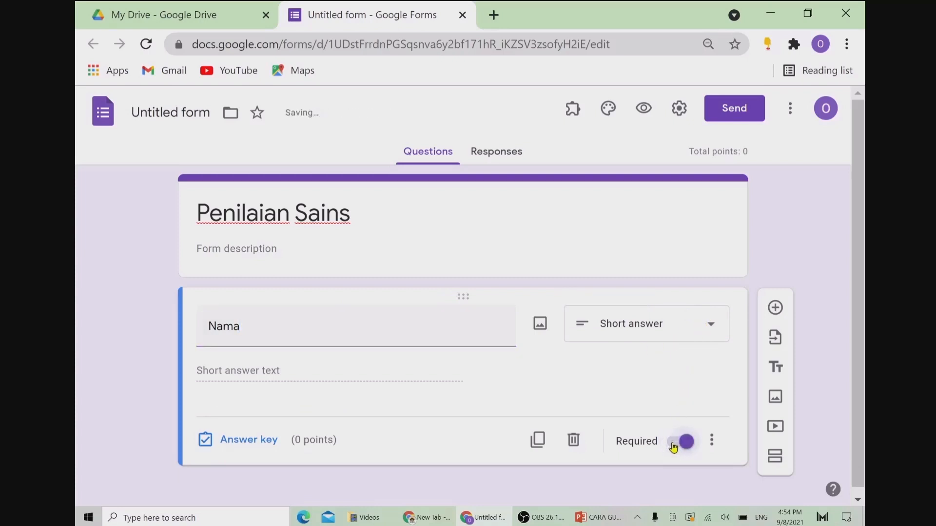
Step: Add a required short-answer question 'Kelas'
{"action": "left_click", "coordinate": [775, 309]}
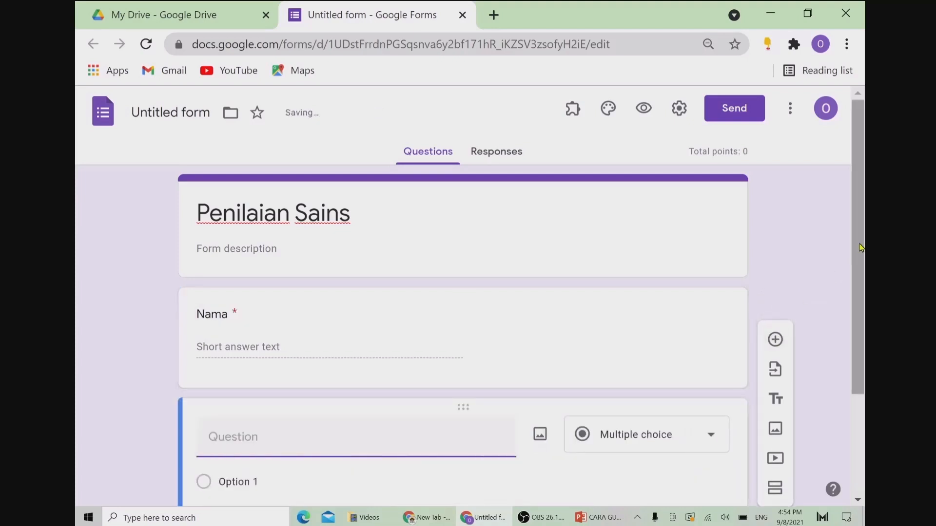
{"action": "left_click_drag", "start_coordinate": [861, 248], "coordinate": [866, 331]}
{"action": "type", "text": "Kelas"}
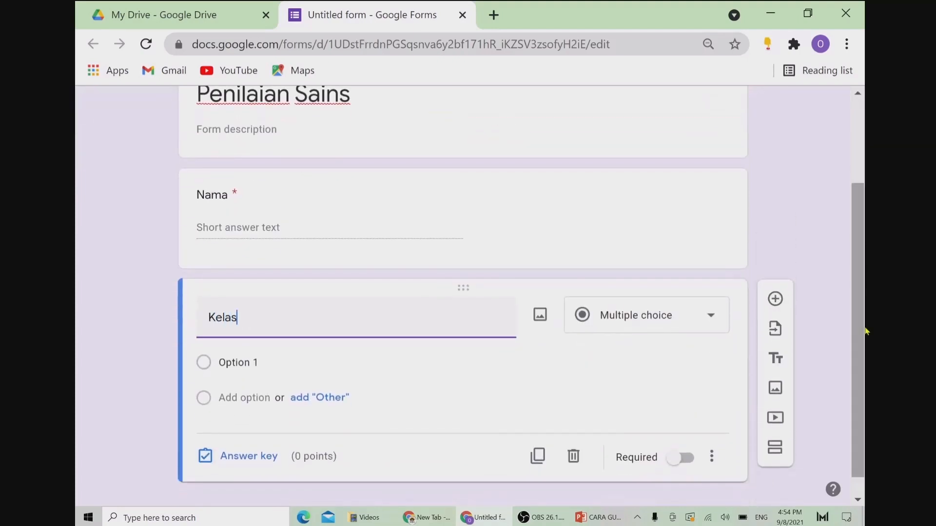
{"action": "left_click", "coordinate": [712, 324]}
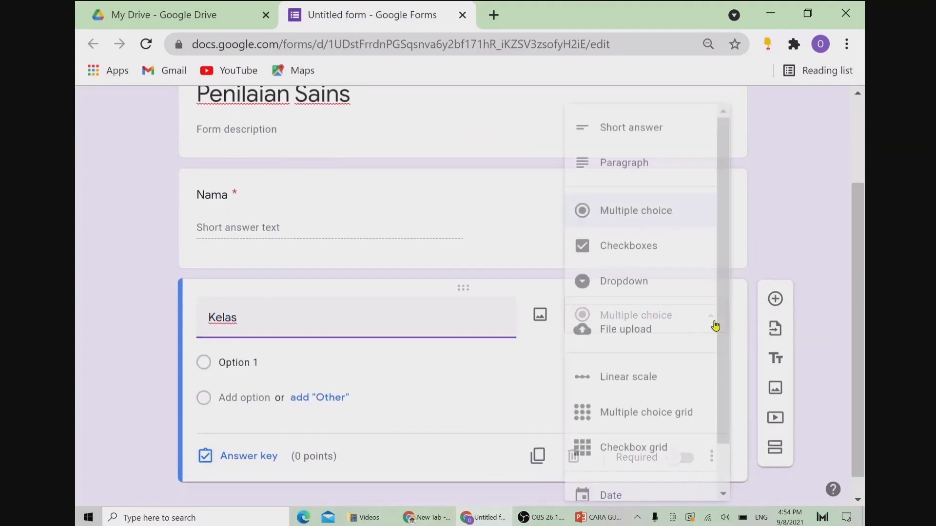
{"action": "left_click", "coordinate": [654, 129]}
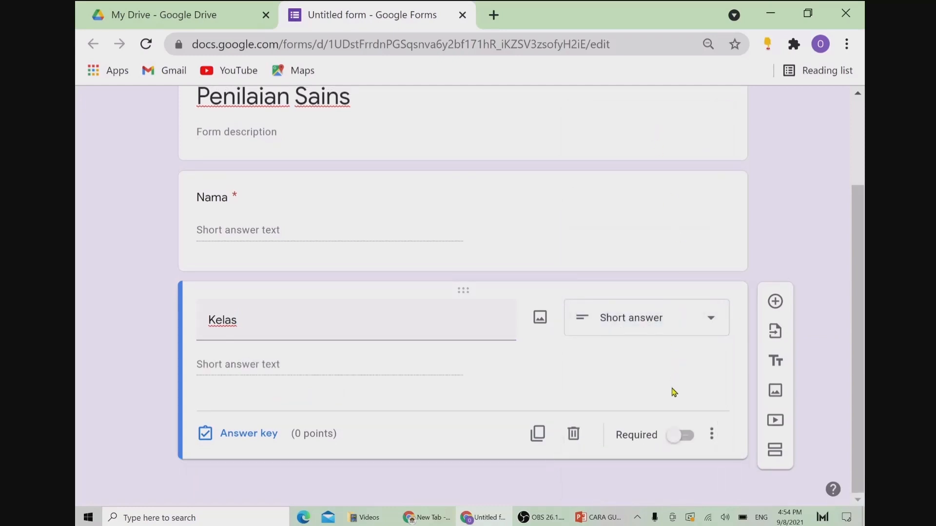
{"action": "left_click", "coordinate": [673, 436]}
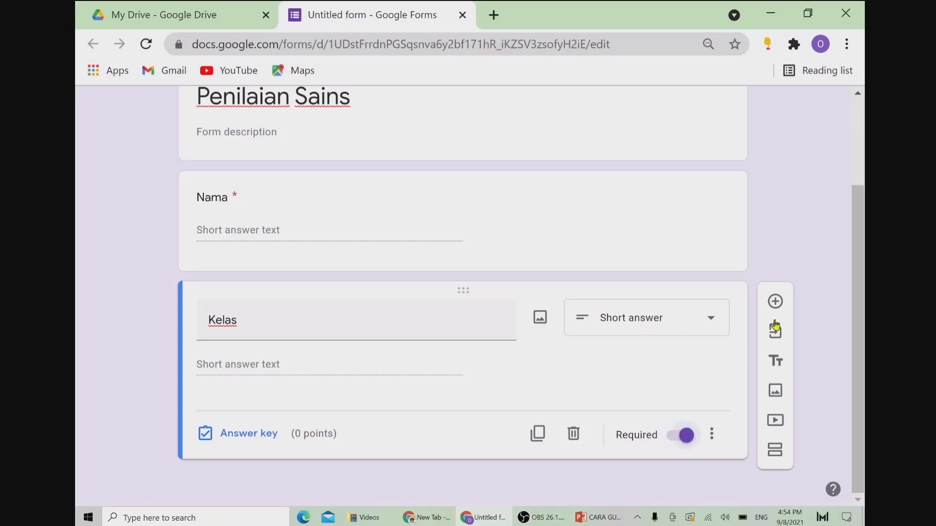
Step: Add a section titled 'Jawab semua soalan' and insert a new multiple-choice question in it
{"action": "left_click", "coordinate": [774, 451]}
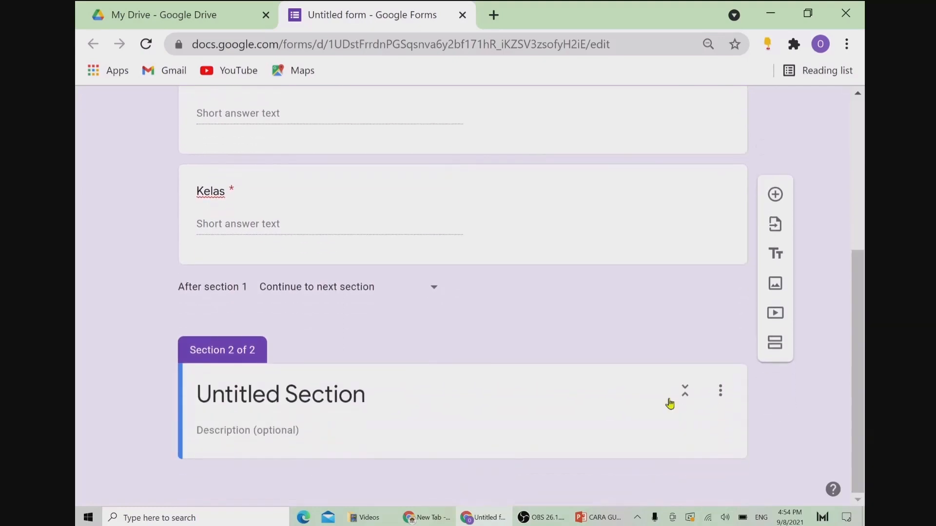
{"action": "left_click", "coordinate": [374, 391]}
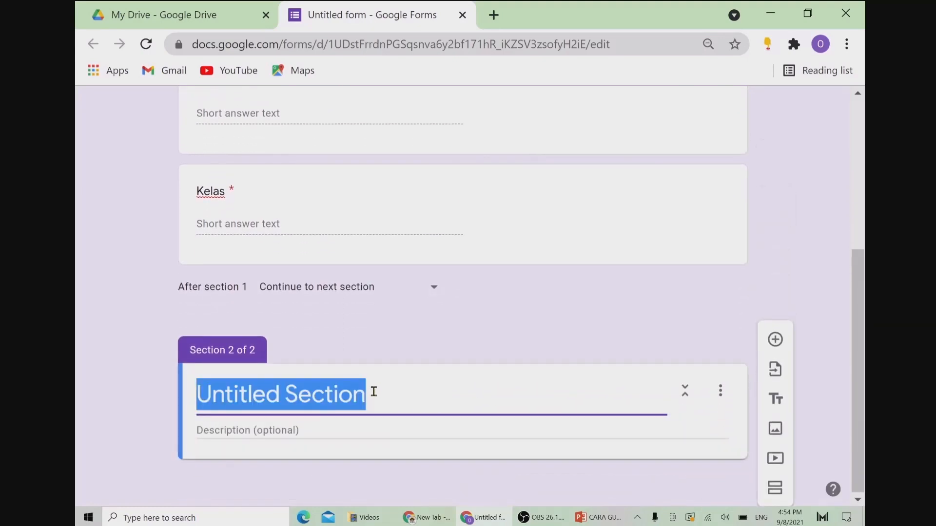
{"action": "type", "text": "Jawab s"}
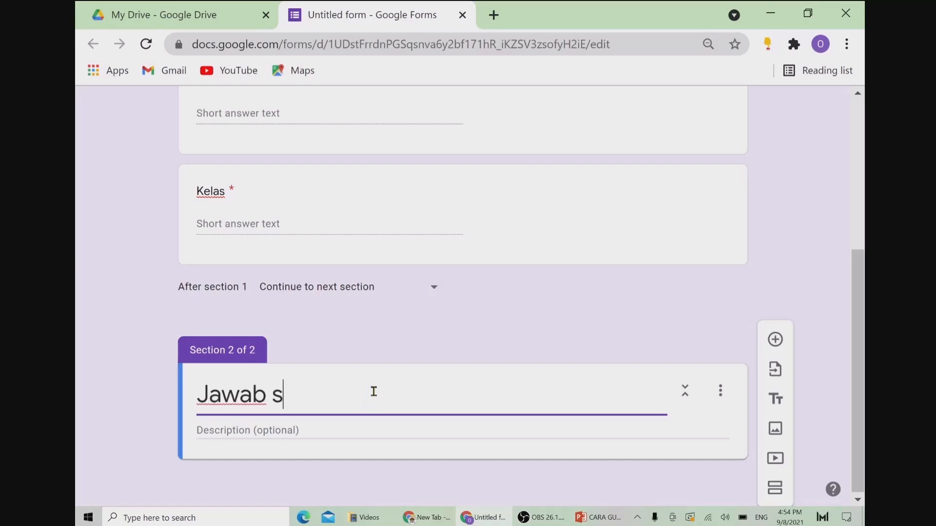
{"action": "type", "text": "emua soalan"}
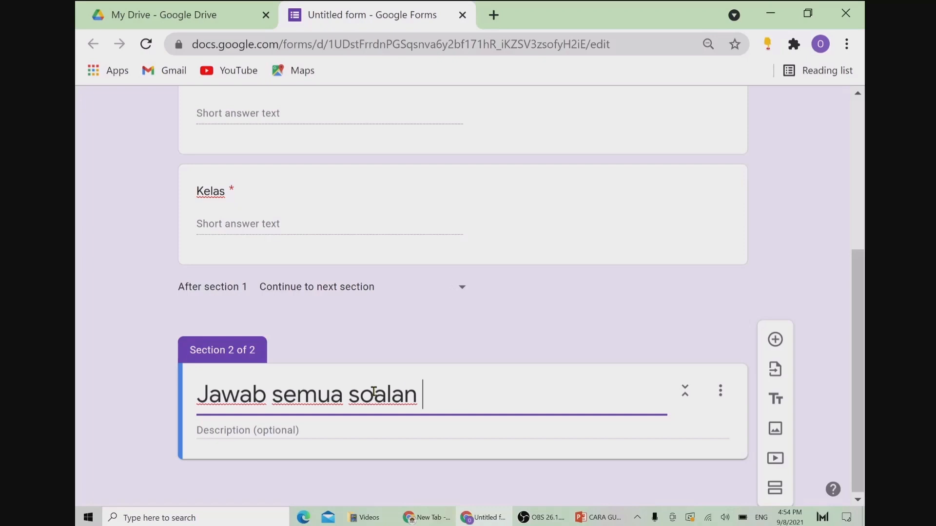
{"action": "left_click", "coordinate": [774, 341]}
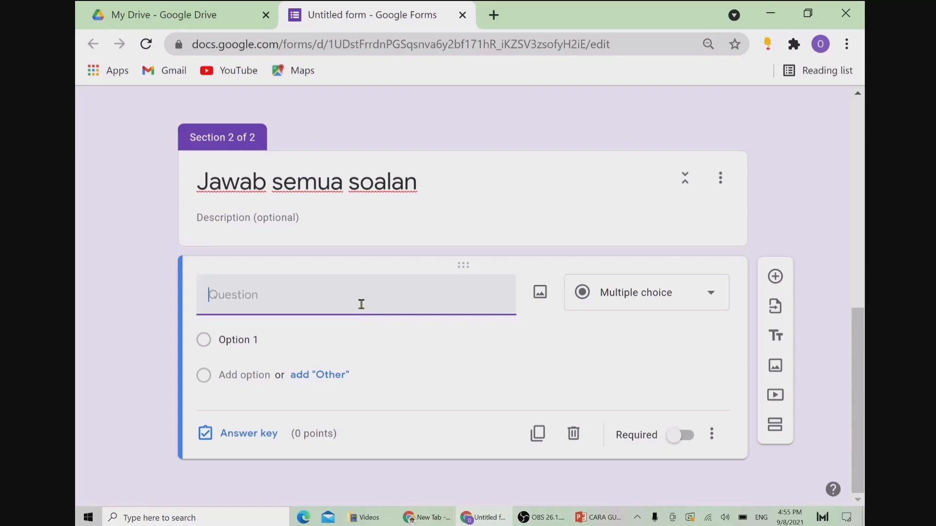
Step: Title the question 'Antara berikut,.....' with answer choices aaa, bbb, ccc and ddd
{"action": "type", "text": "Antara berikut,....."}
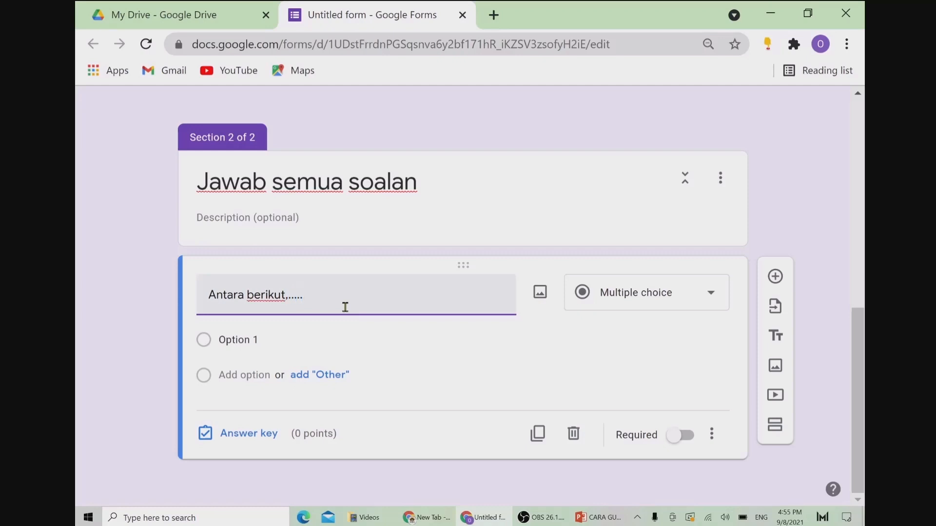
{"action": "left_click", "coordinate": [229, 337]}
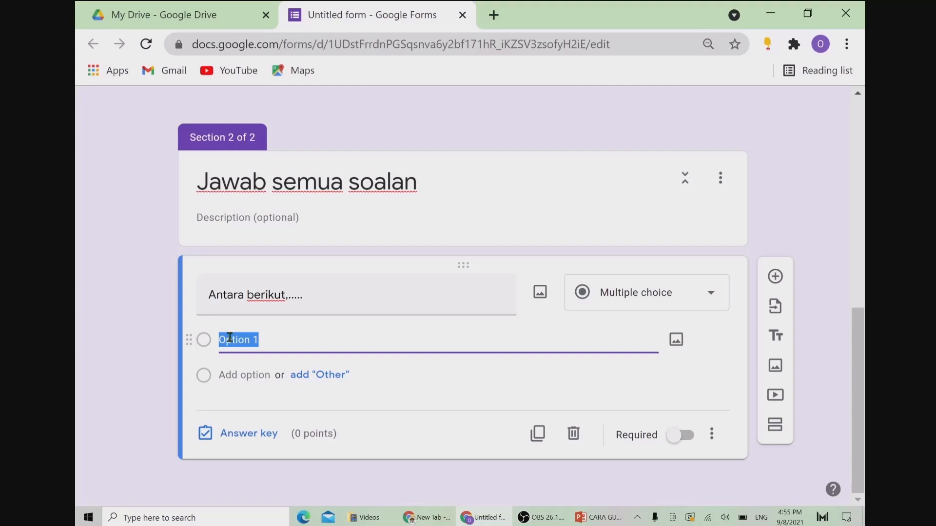
{"action": "type", "text": "aaa"}
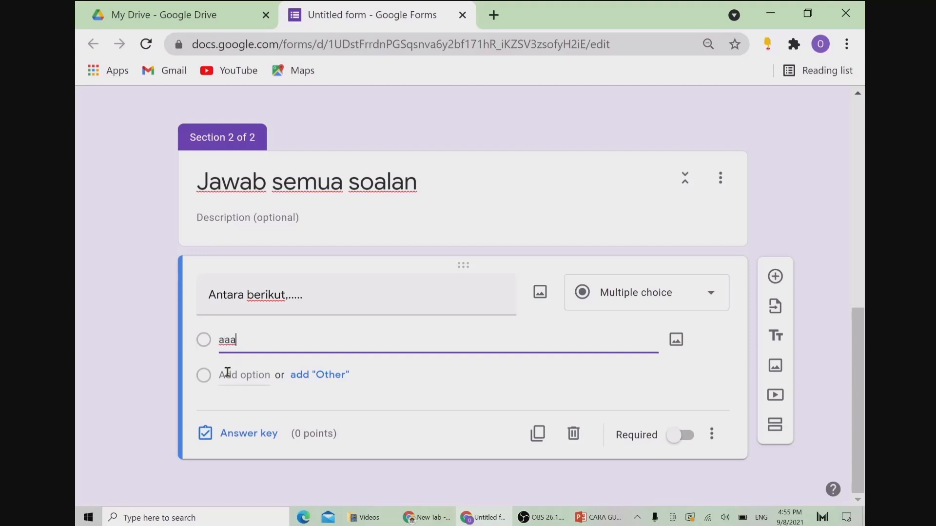
{"action": "left_click", "coordinate": [228, 374]}
{"action": "type", "text": "bbb"}
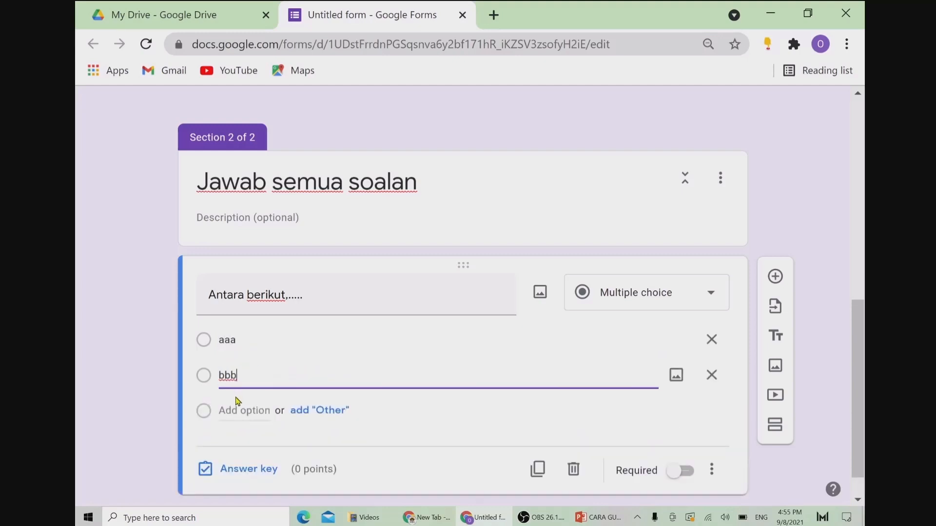
{"action": "left_click", "coordinate": [234, 410]}
{"action": "type", "text": "ccc"}
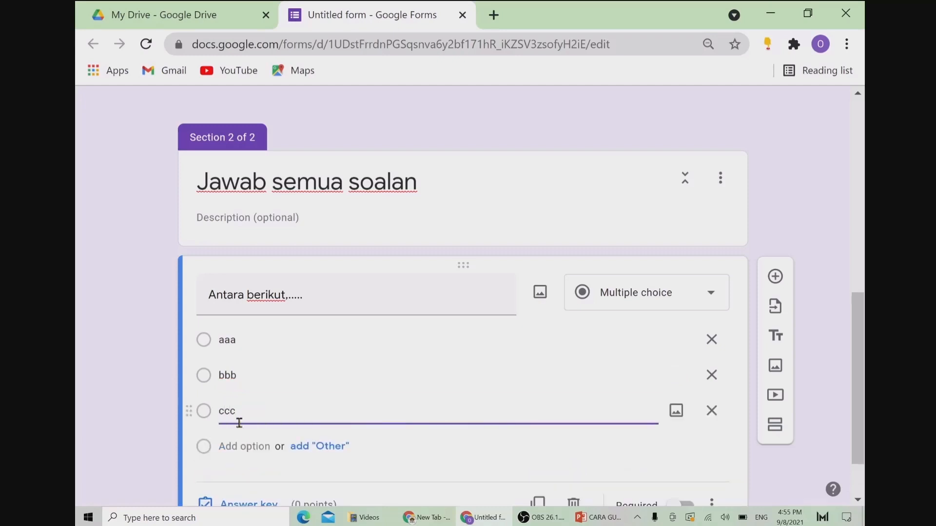
{"action": "left_click", "coordinate": [245, 447]}
{"action": "type", "text": "dd"}
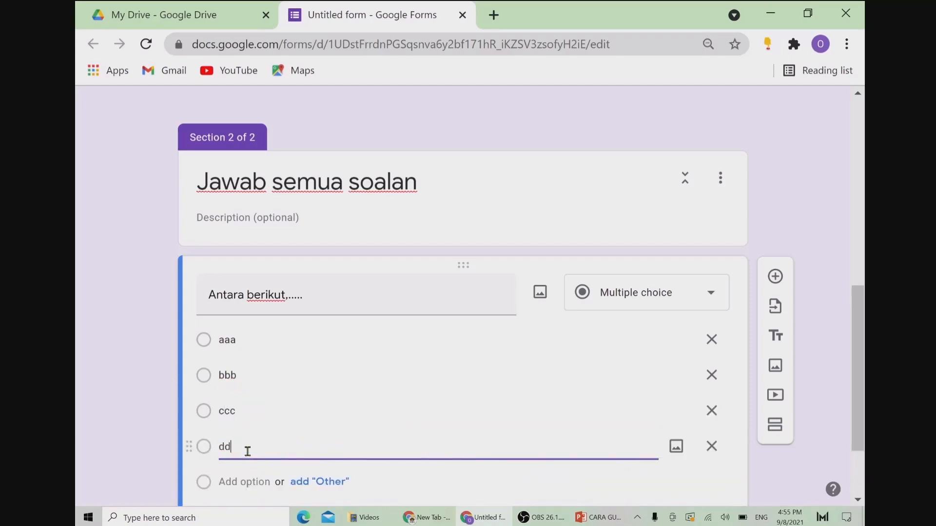
{"action": "type", "text": "d"}
{"action": "left_click_drag", "start_coordinate": [856, 322], "coordinate": [866, 390]}
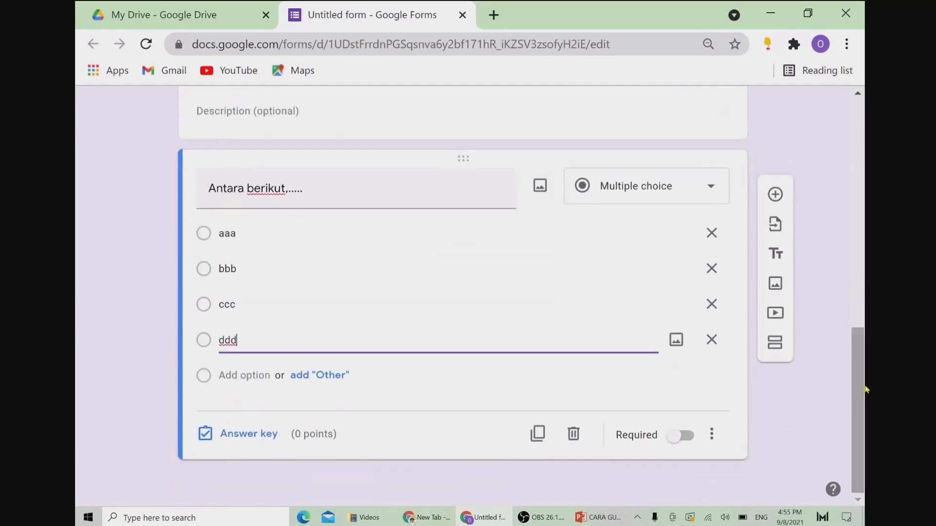
Step: Mark aaa as the correct answer worth 10 points and make the question required
{"action": "left_click", "coordinate": [246, 437]}
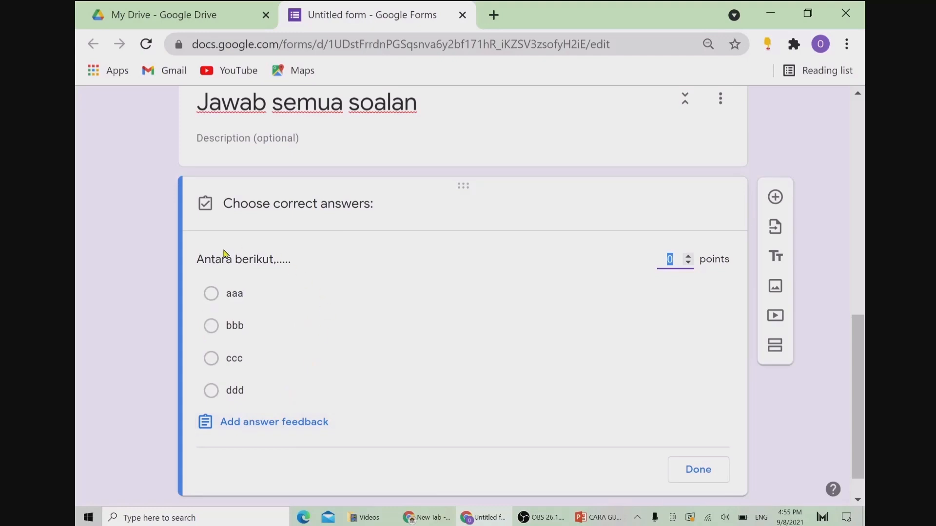
{"action": "left_click", "coordinate": [211, 294]}
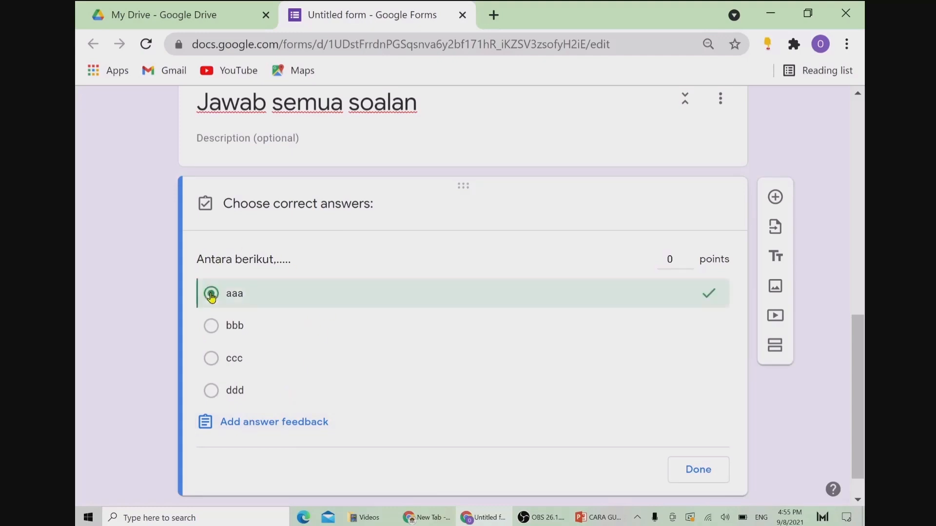
{"action": "left_click", "coordinate": [678, 253]}
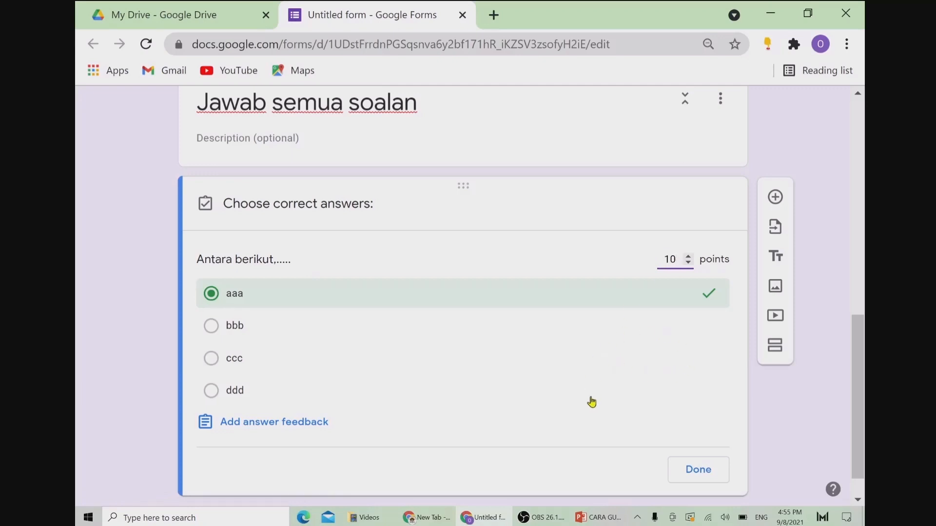
{"action": "left_click", "coordinate": [697, 471]}
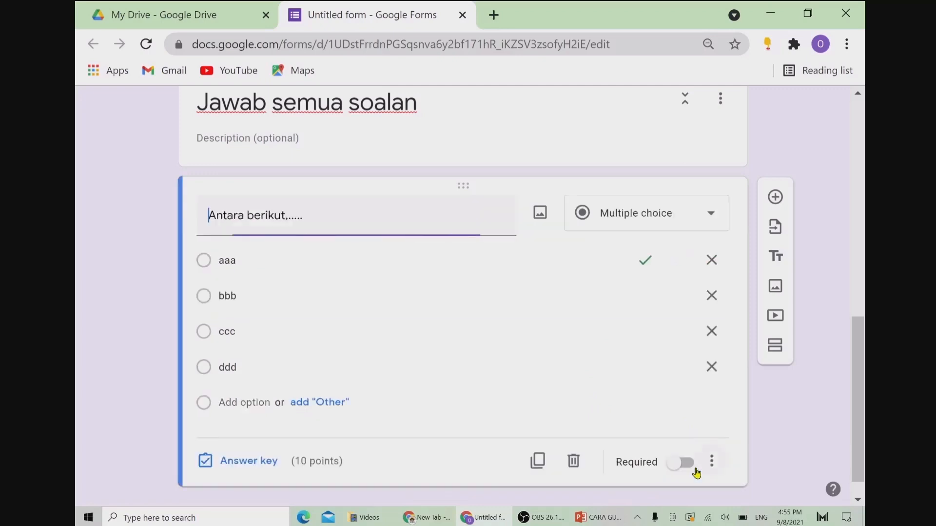
{"action": "scroll", "coordinate": [861, 398], "scroll_direction": "down", "scroll_amount": 1}
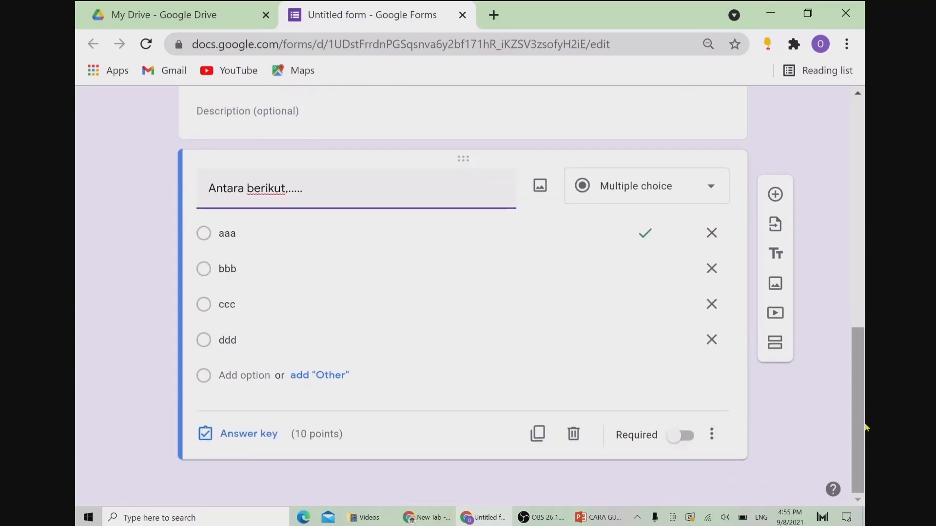
{"action": "left_click", "coordinate": [673, 441]}
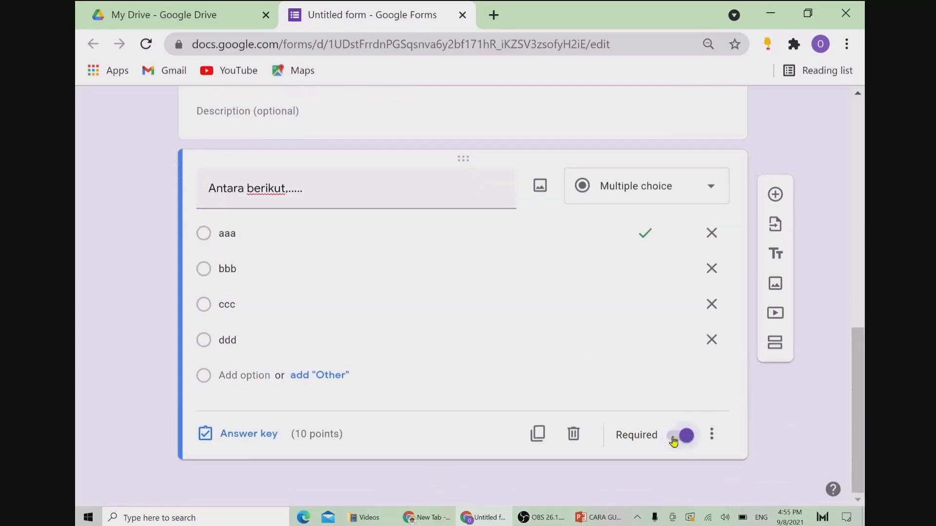
{"action": "left_click", "coordinate": [713, 433]}
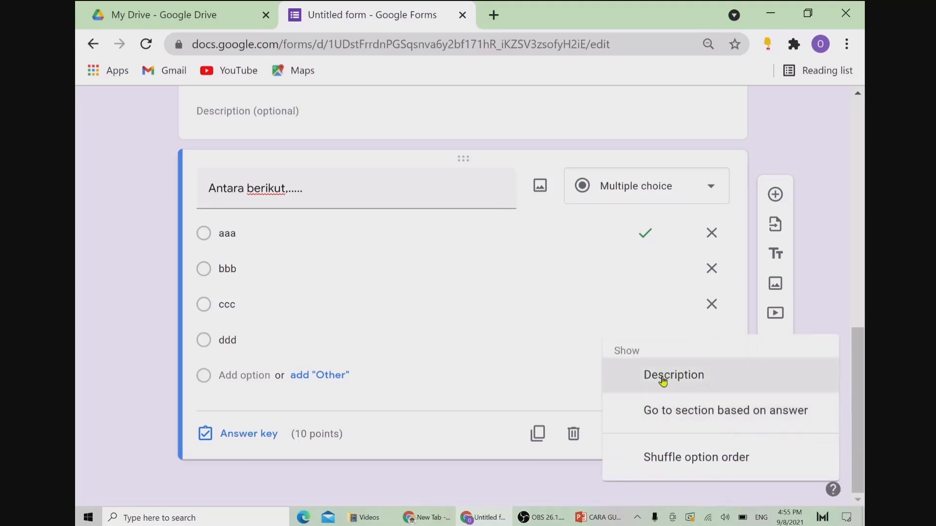
{"action": "left_click", "coordinate": [651, 462]}
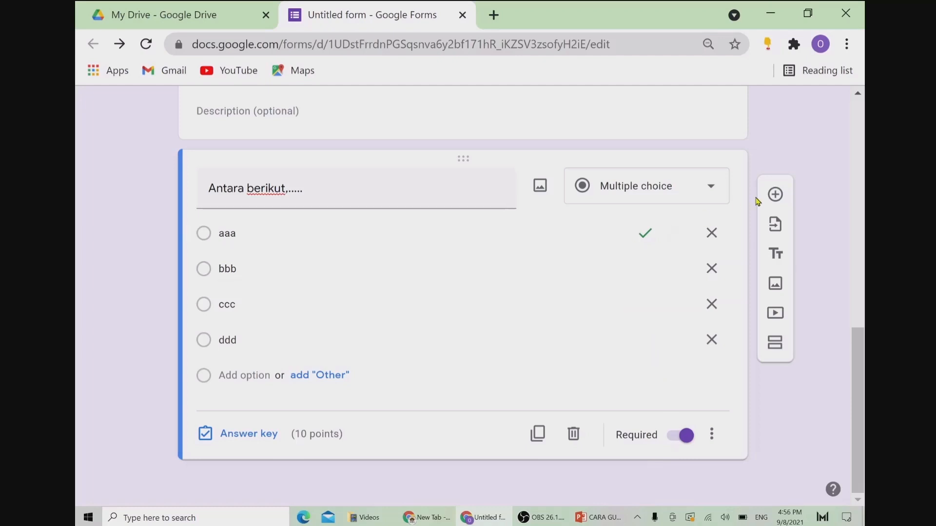
Step: Import 'Piramid Makanan Ada Berapa Aras?' and 'Apakah Nutrisi Aras 1?' from Kelab Pengguna - Piramid Makanan
{"action": "left_click", "coordinate": [781, 231]}
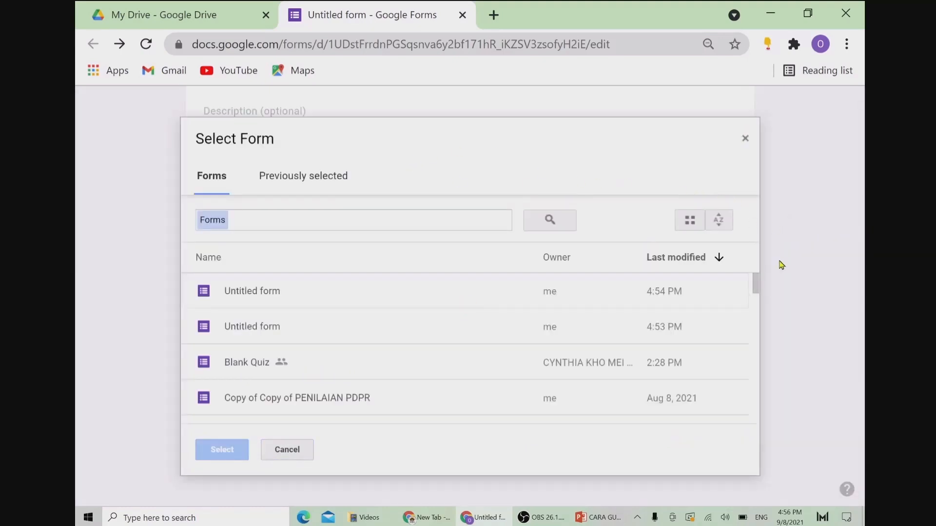
{"action": "left_click_drag", "start_coordinate": [757, 283], "coordinate": [756, 298]}
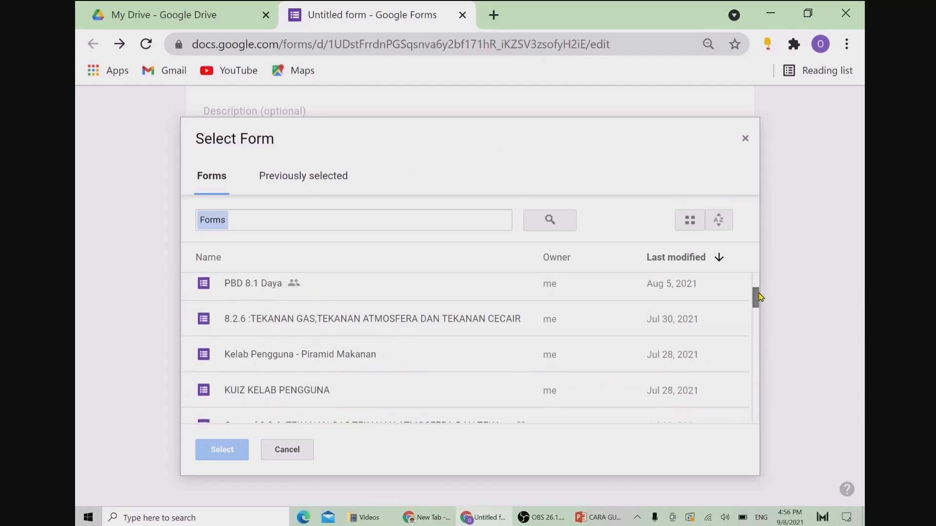
{"action": "left_click", "coordinate": [324, 360]}
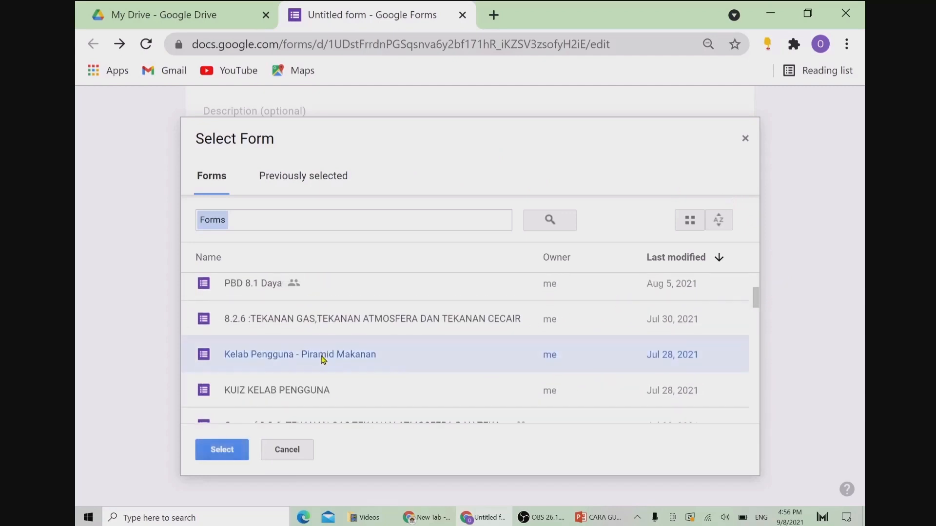
{"action": "left_click", "coordinate": [222, 450]}
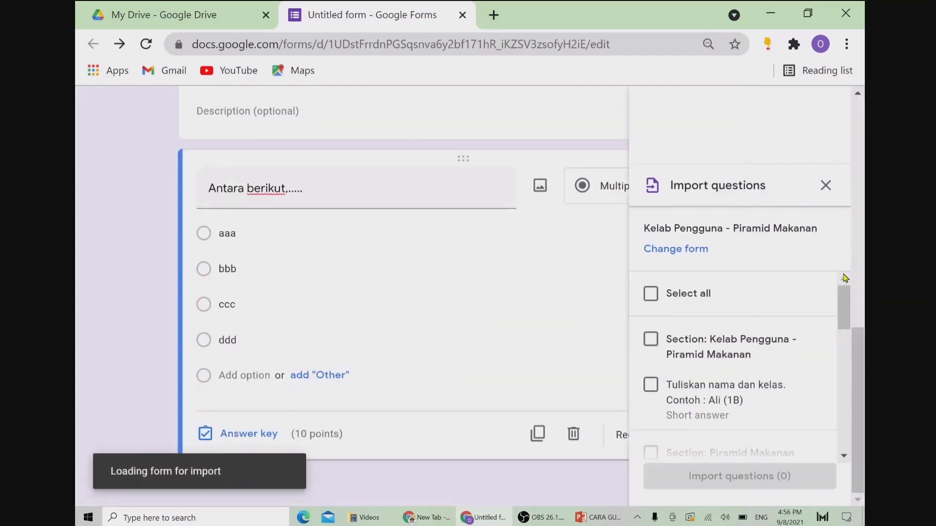
{"action": "left_click_drag", "start_coordinate": [844, 305], "coordinate": [850, 347]}
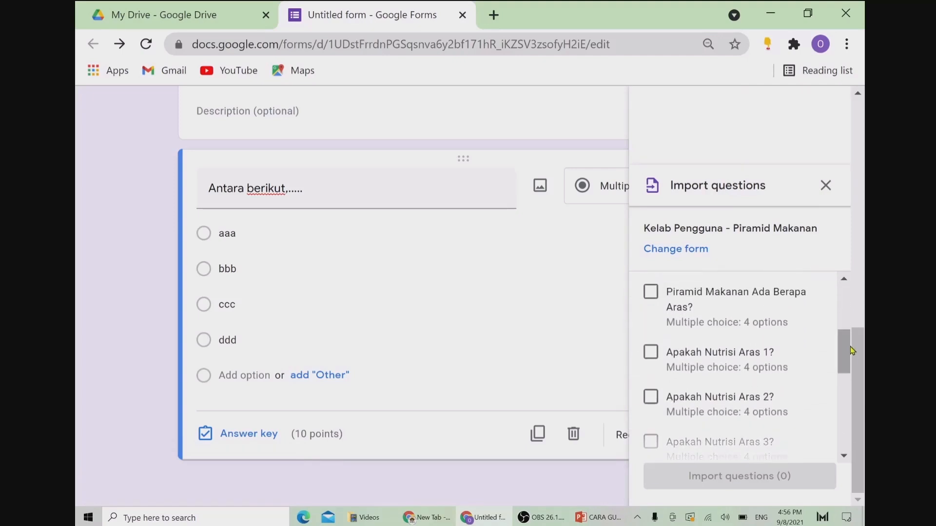
{"action": "left_click", "coordinate": [651, 294]}
{"action": "left_click", "coordinate": [651, 355]}
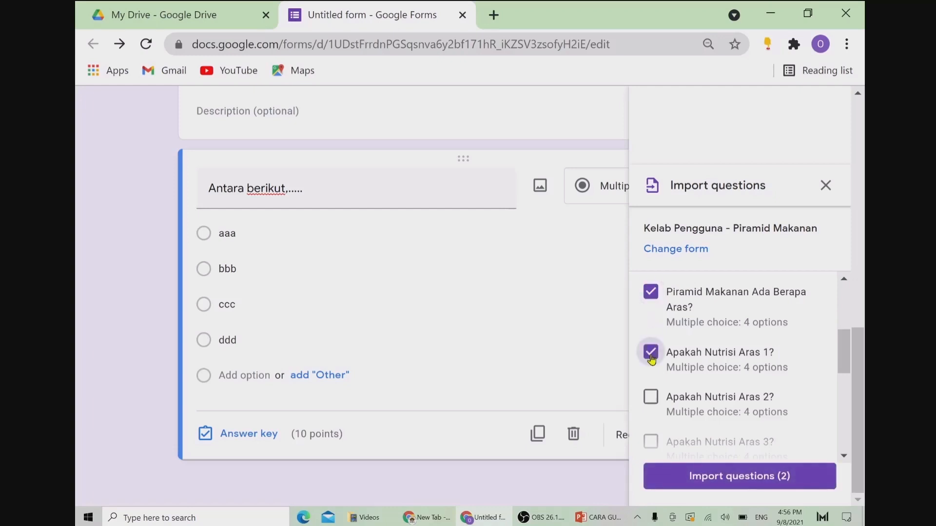
{"action": "left_click", "coordinate": [738, 477]}
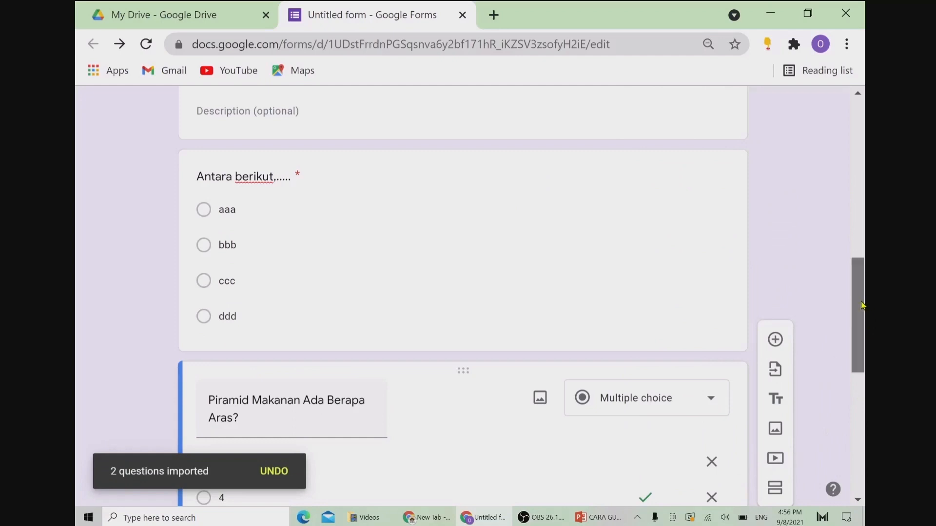
{"action": "left_click_drag", "start_coordinate": [861, 306], "coordinate": [865, 408]}
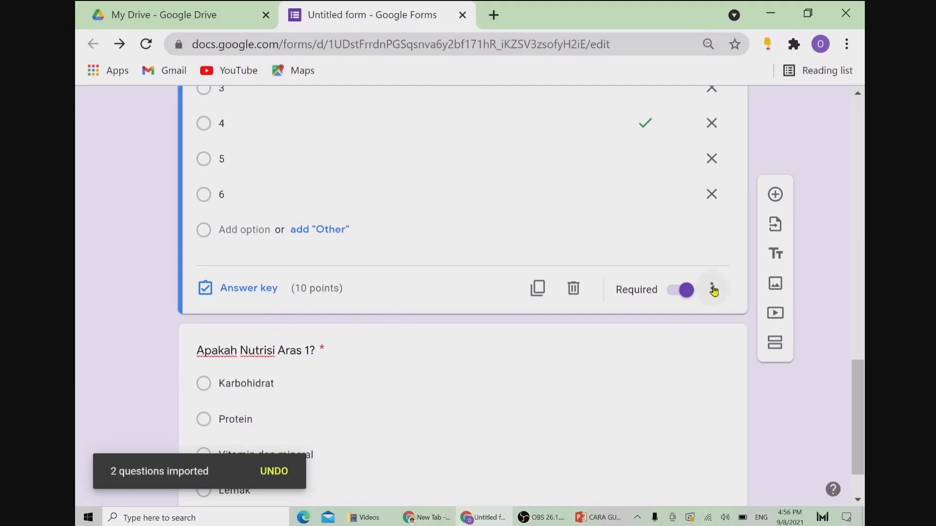
Step: Turn on Shuffle option order for 'Apakah Nutrisi Aras 1?' and the Piramid Makanan question
{"action": "left_click", "coordinate": [701, 356]}
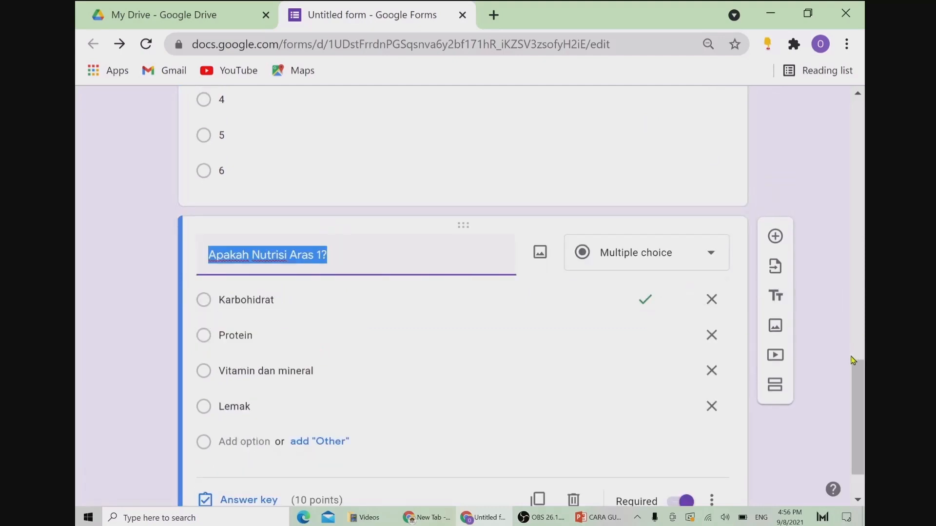
{"action": "scroll", "coordinate": [855, 370], "scroll_direction": "down", "scroll_amount": 2}
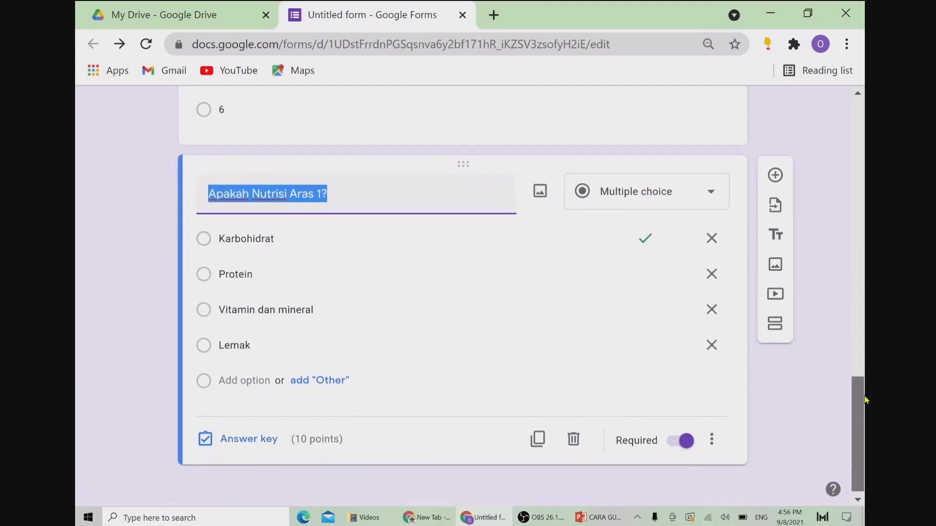
{"action": "left_click", "coordinate": [709, 434]}
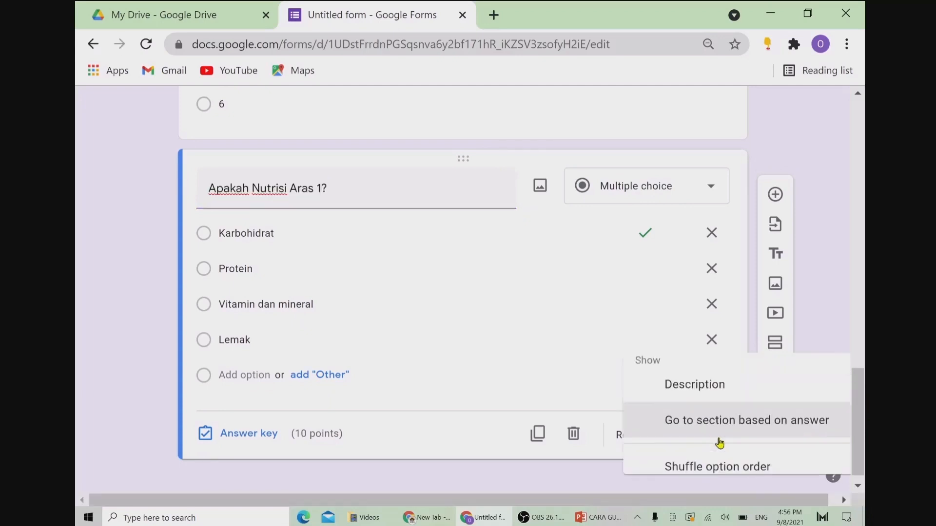
{"action": "left_click", "coordinate": [689, 464]}
{"action": "left_click_drag", "start_coordinate": [863, 441], "coordinate": [863, 376]}
{"action": "left_click", "coordinate": [622, 296]}
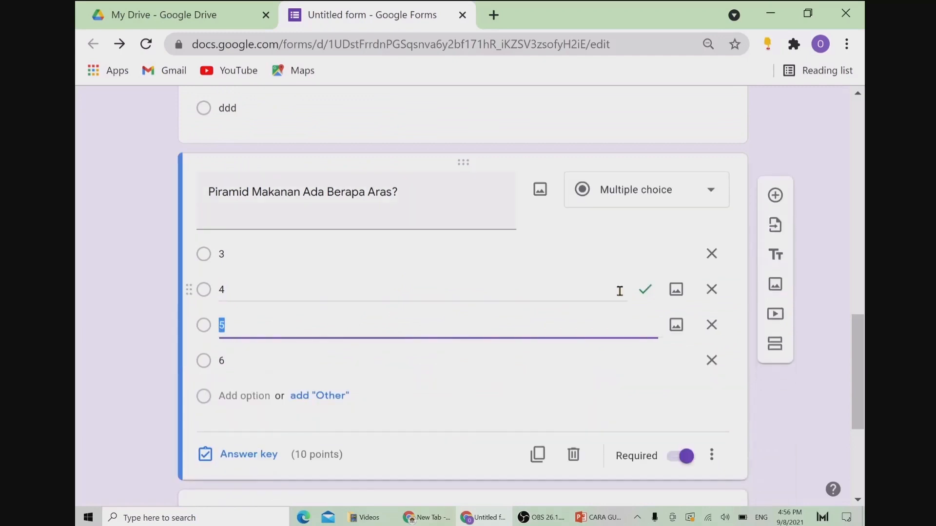
{"action": "left_click", "coordinate": [707, 461]}
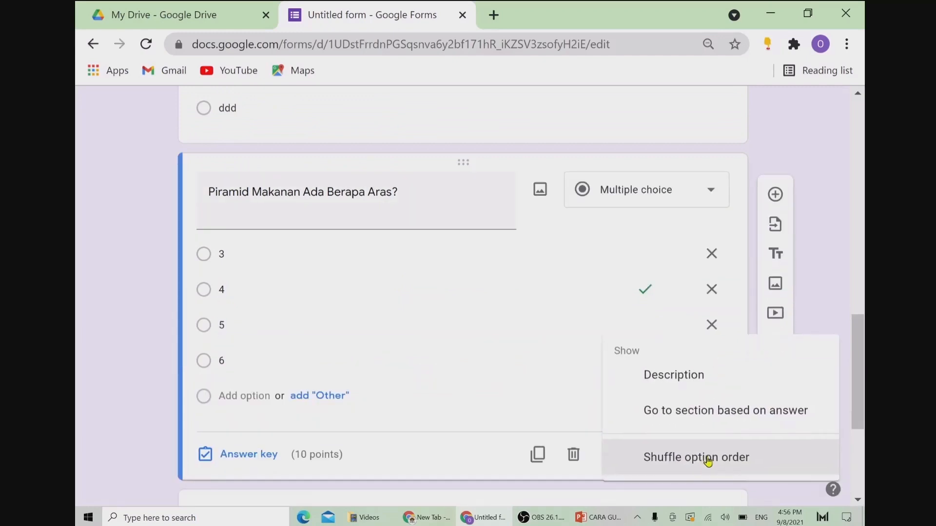
{"action": "left_click", "coordinate": [689, 462]}
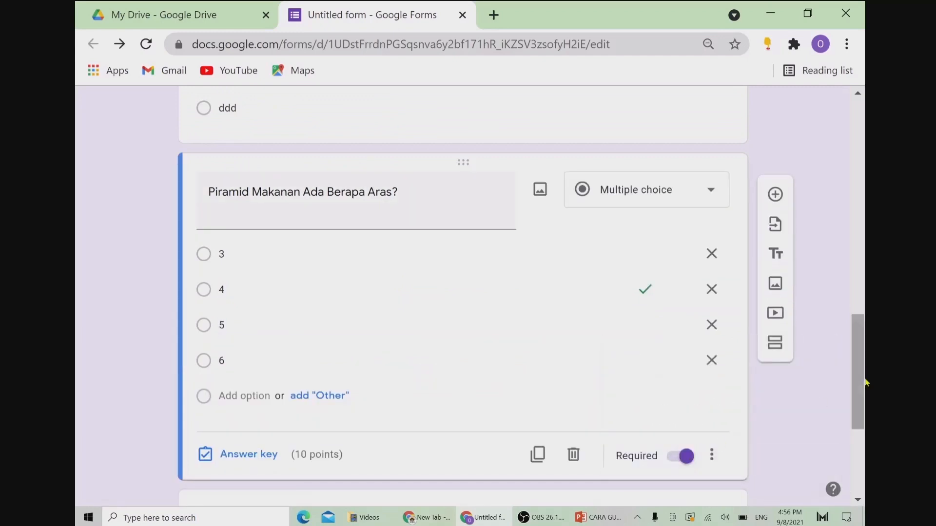
{"action": "left_click_drag", "start_coordinate": [858, 382], "coordinate": [866, 163]}
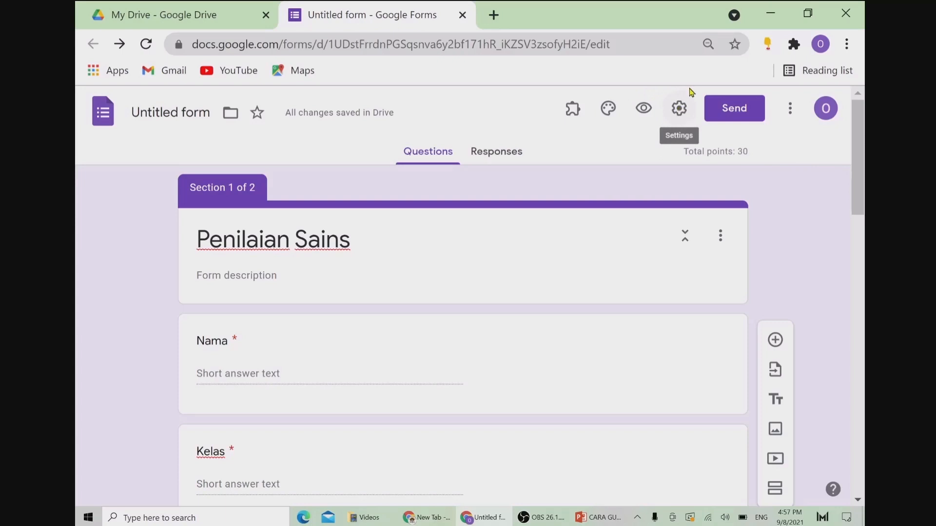
Step: In General settings, drop the organisation-only restriction and limit each respondent to 1 response
{"action": "left_click", "coordinate": [680, 109]}
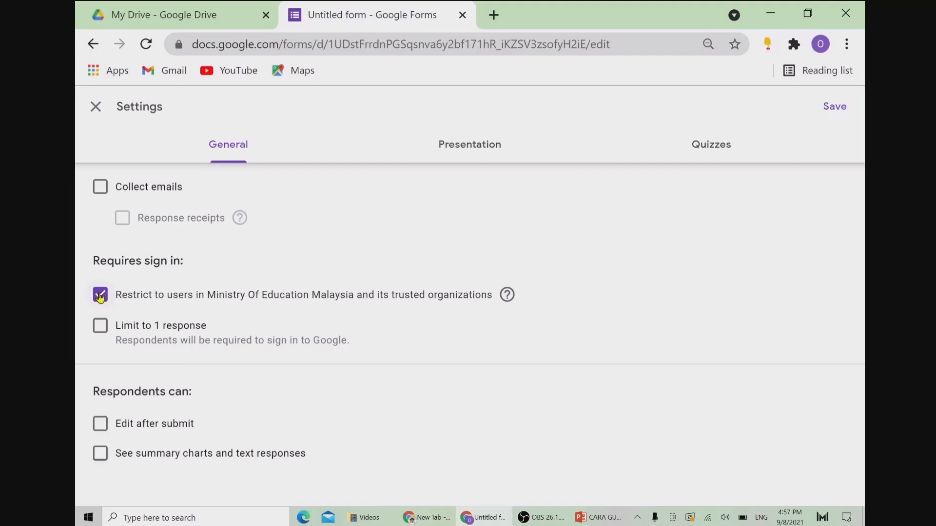
{"action": "left_click", "coordinate": [100, 296]}
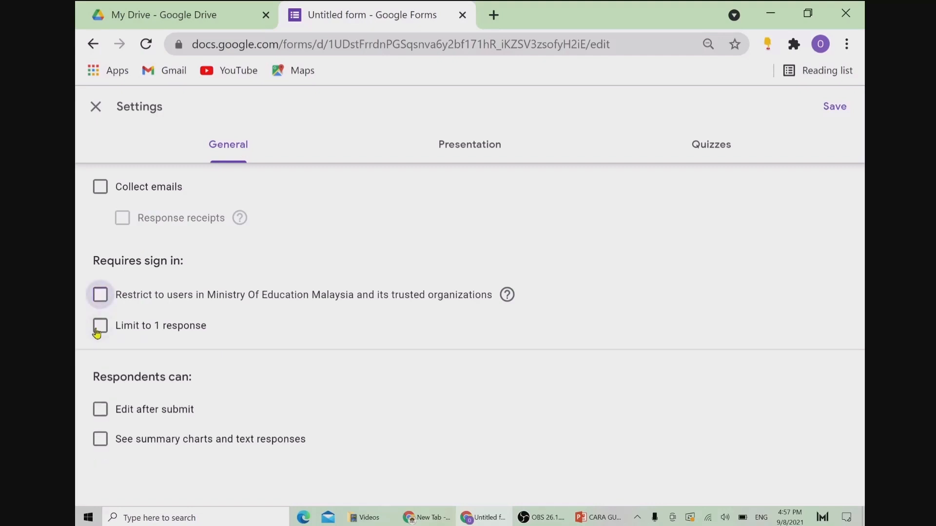
{"action": "left_click", "coordinate": [99, 327]}
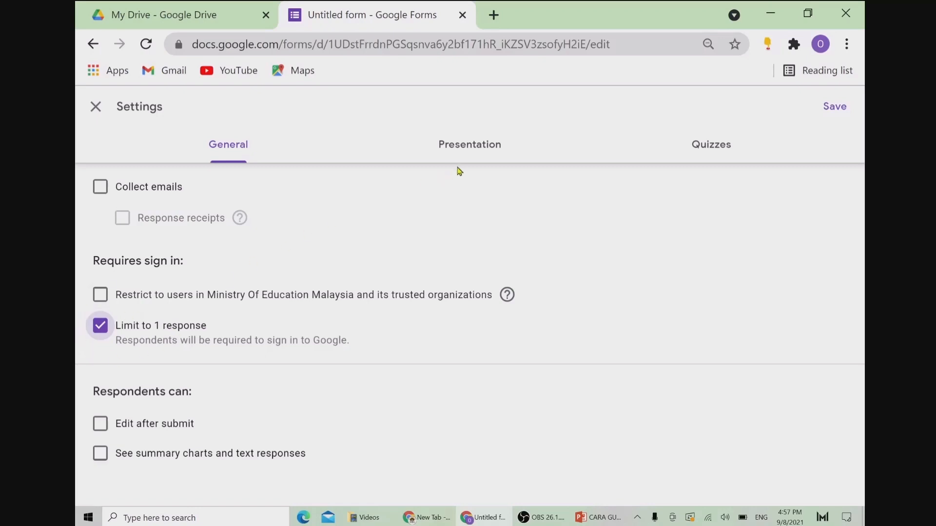
{"action": "left_click", "coordinate": [470, 155]}
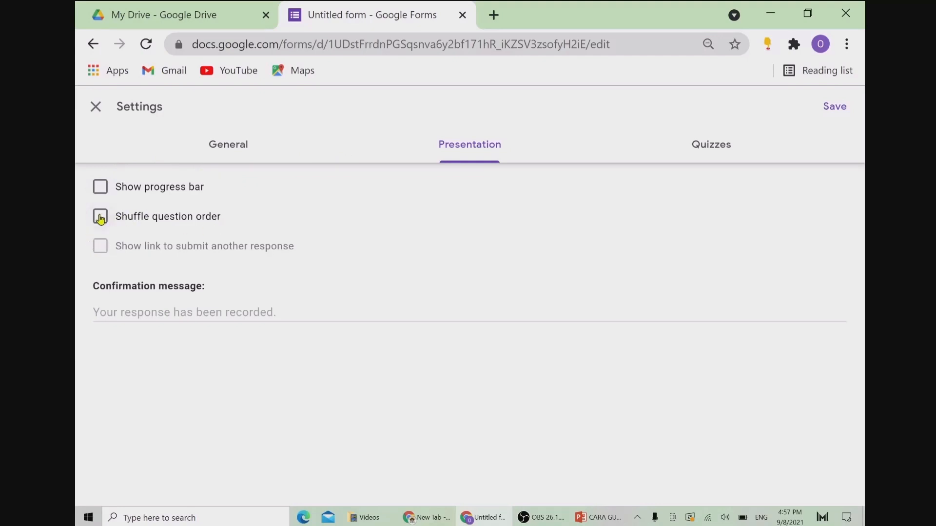
Step: Shuffle question order and set the confirmation message 'TAHNIAH! ANDA TELAH SELESAI MENJAWAB PENILAIAN SAINS.'
{"action": "left_click", "coordinate": [101, 218]}
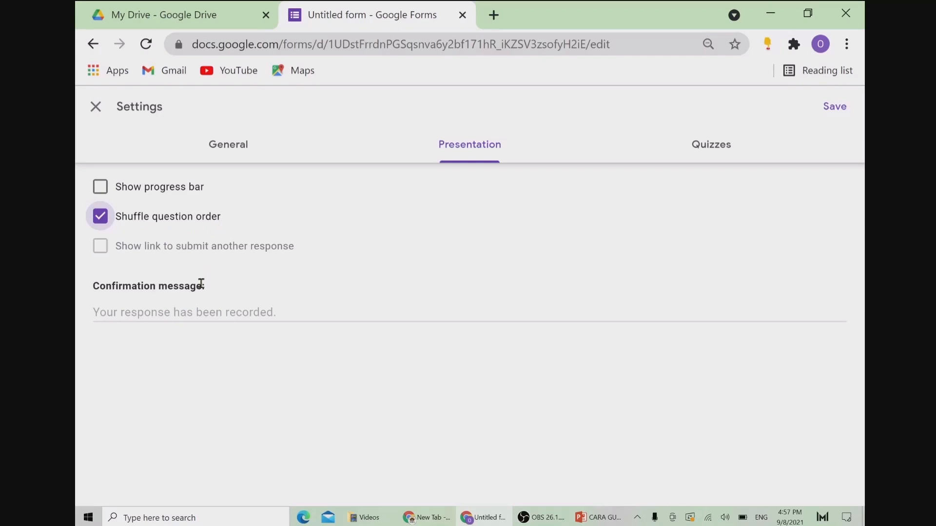
{"action": "left_click", "coordinate": [175, 314]}
{"action": "type", "text": "T"}
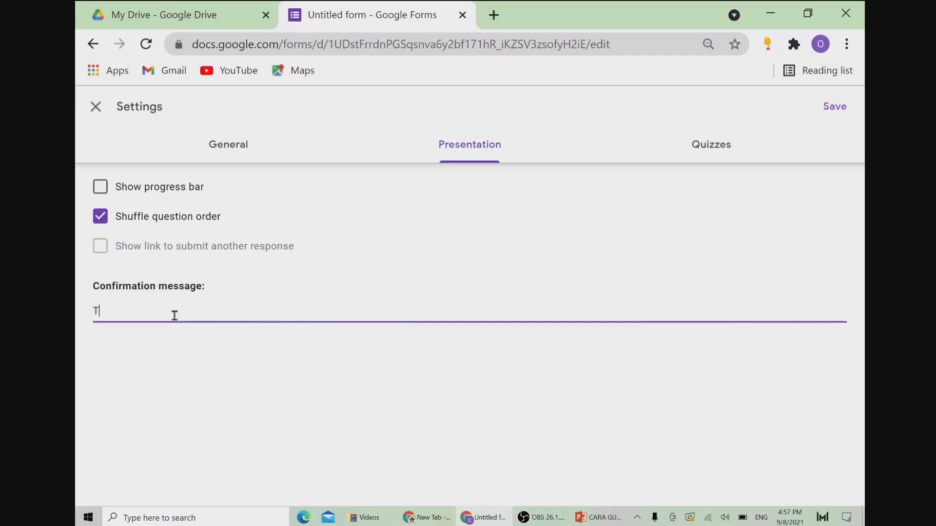
{"action": "type", "text": "AHNIAH! ANDA TELAH S"}
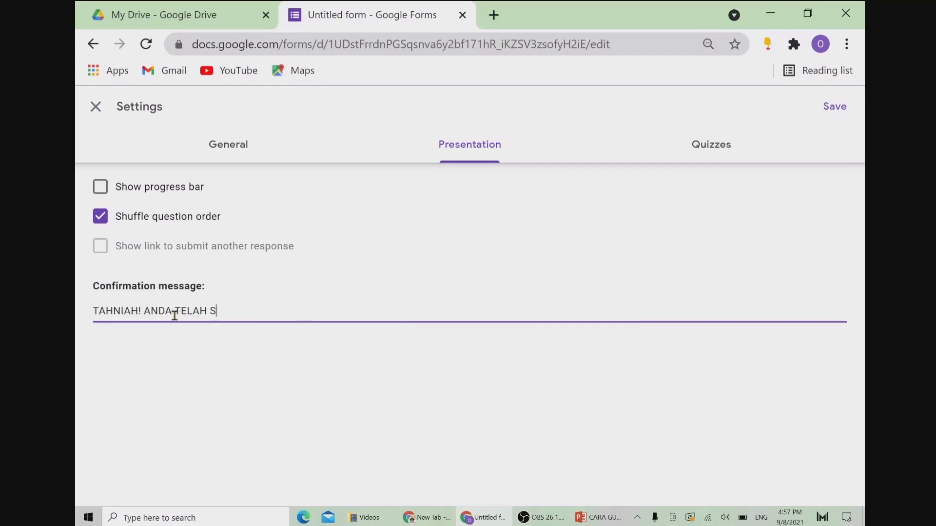
{"action": "type", "text": "ELESAI MENJAWAB SEMU"}
{"action": "key", "text": "BackSpace"}
{"action": "key", "text": "BackSpace"}
{"action": "key", "text": "BackSpace"}
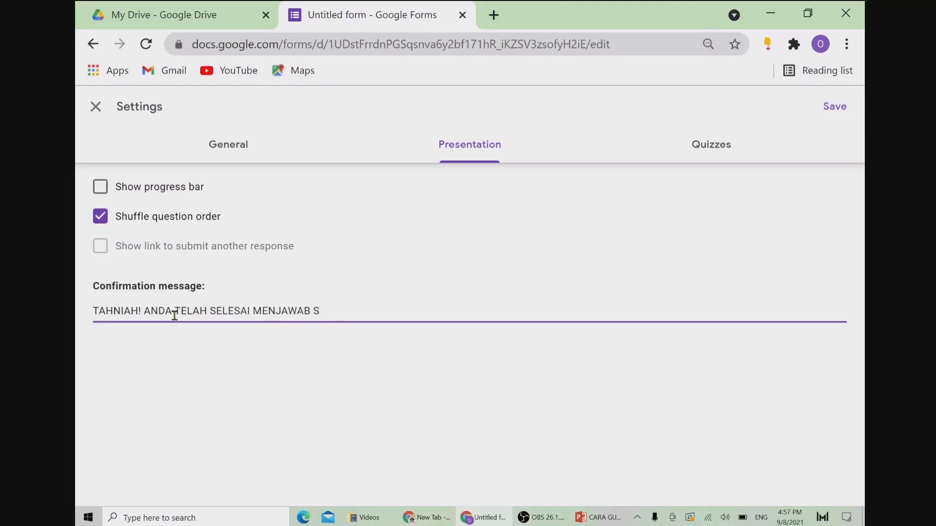
{"action": "key", "text": "BackSpace"}
{"action": "type", "text": "PENILAIAN SAINS."}
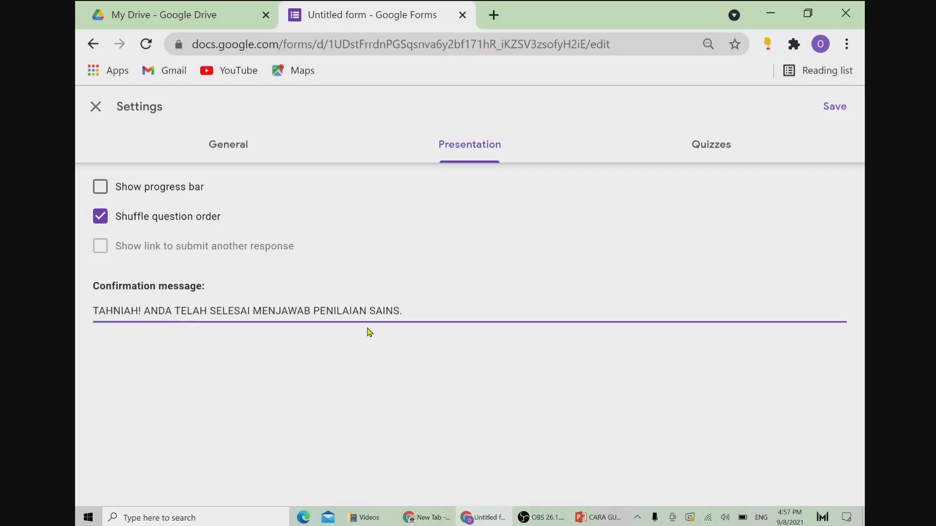
{"action": "left_click", "coordinate": [702, 150]}
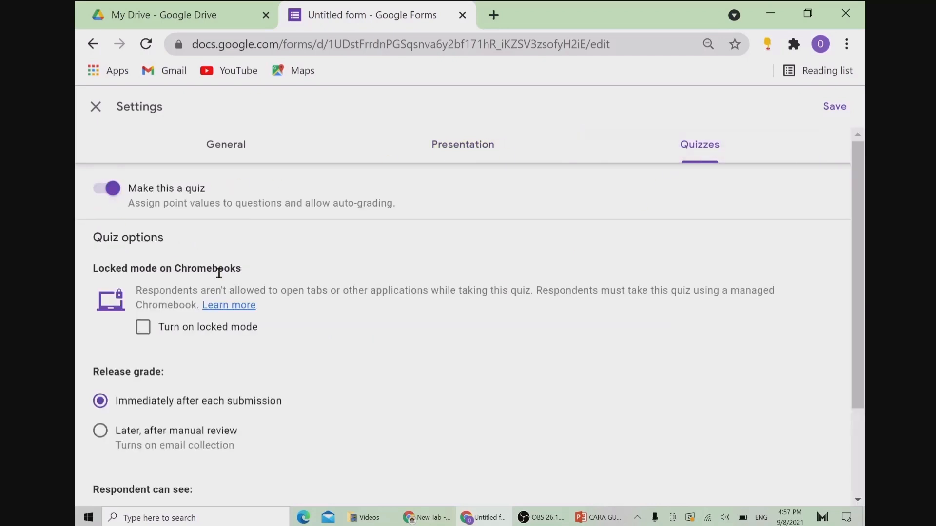
Step: Release grades after manual review, hide missed questions, correct answers and point values, then save
{"action": "left_click", "coordinate": [101, 431]}
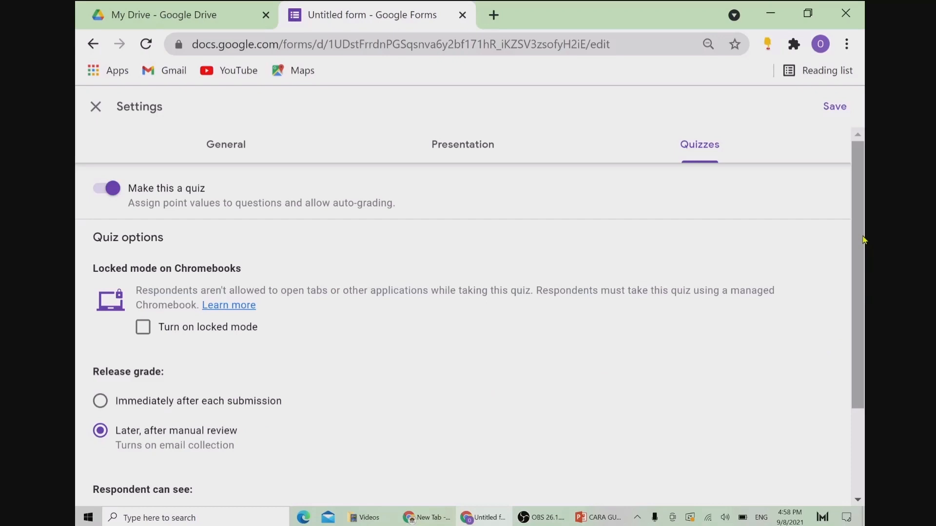
{"action": "left_click_drag", "start_coordinate": [863, 240], "coordinate": [866, 354]}
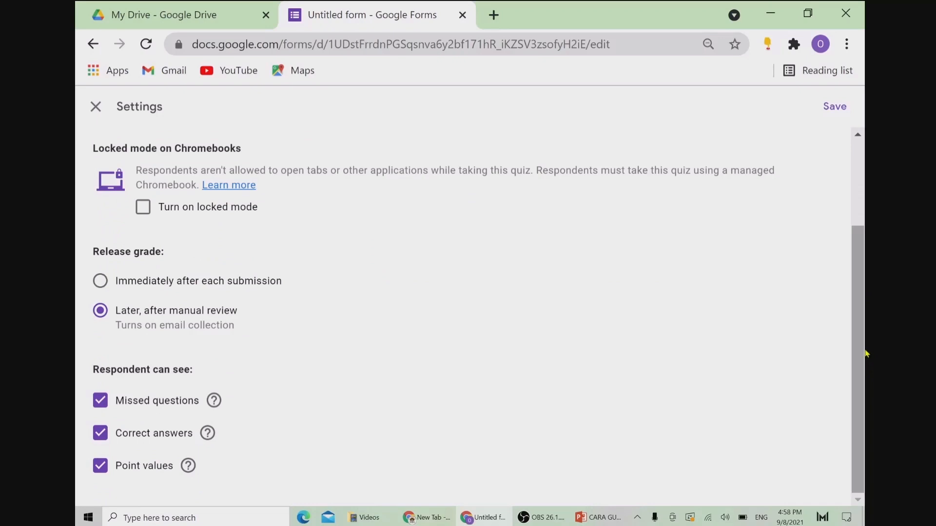
{"action": "left_click", "coordinate": [101, 400]}
{"action": "left_click", "coordinate": [100, 433]}
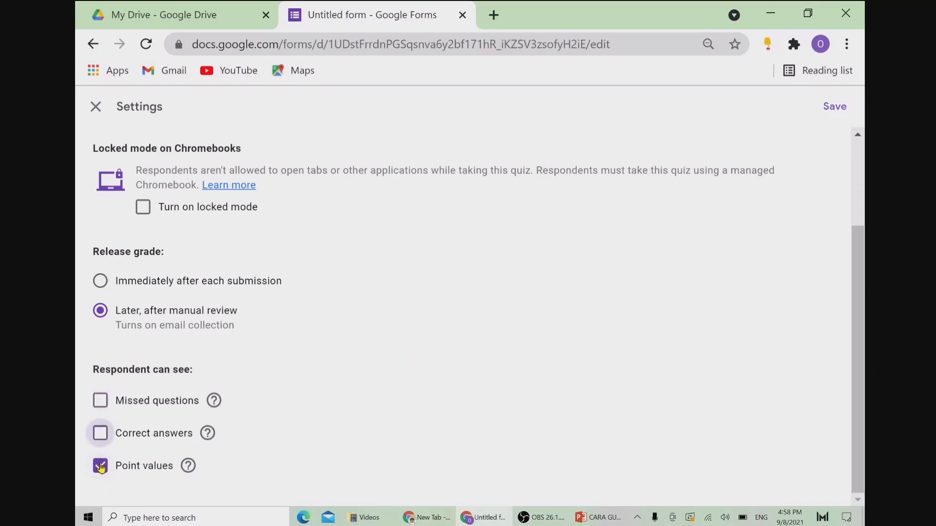
{"action": "left_click", "coordinate": [101, 467]}
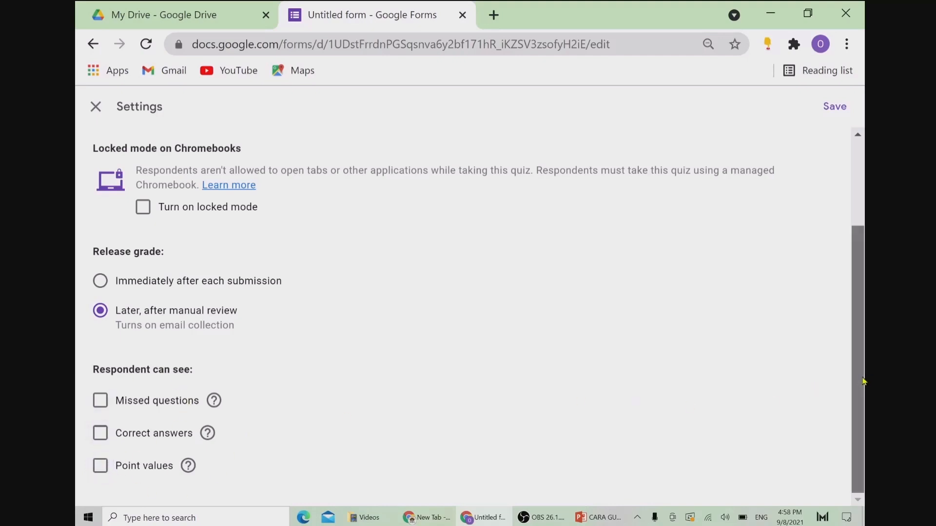
{"action": "scroll", "coordinate": [864, 382], "scroll_direction": "up", "scroll_amount": 3}
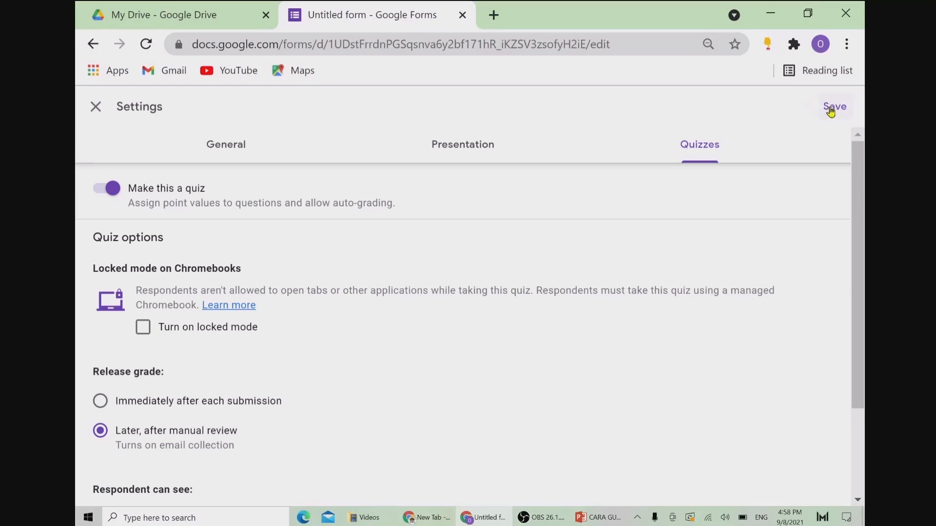
{"action": "left_click", "coordinate": [832, 107]}
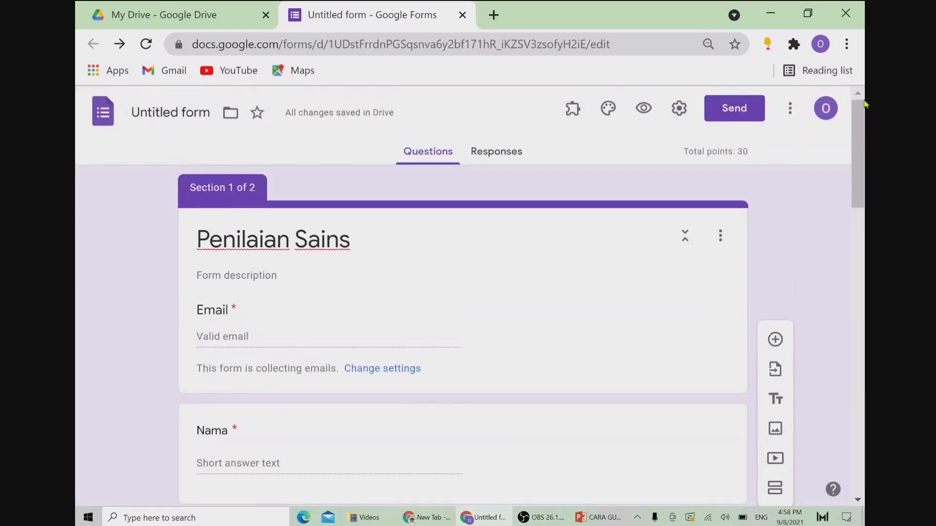
Step: Name the untitled form file 'Penilaian Sains' to match its heading
{"action": "left_click", "coordinate": [172, 110]}
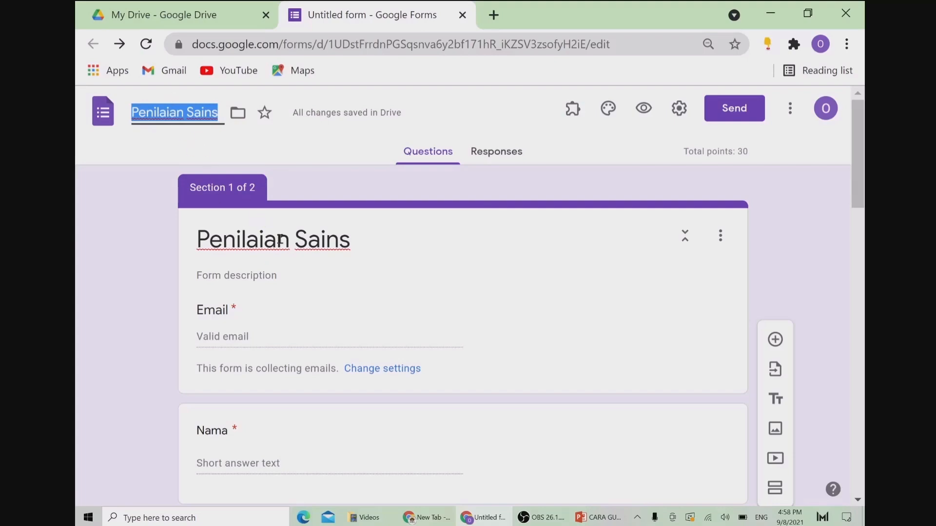
{"action": "mouse_move", "coordinate": [864, 160]}
{"action": "left_mouse_down"}
{"action": "mouse_move", "coordinate": [867, 294]}
{"action": "mouse_move", "coordinate": [867, 145]}
{"action": "left_mouse_up"}
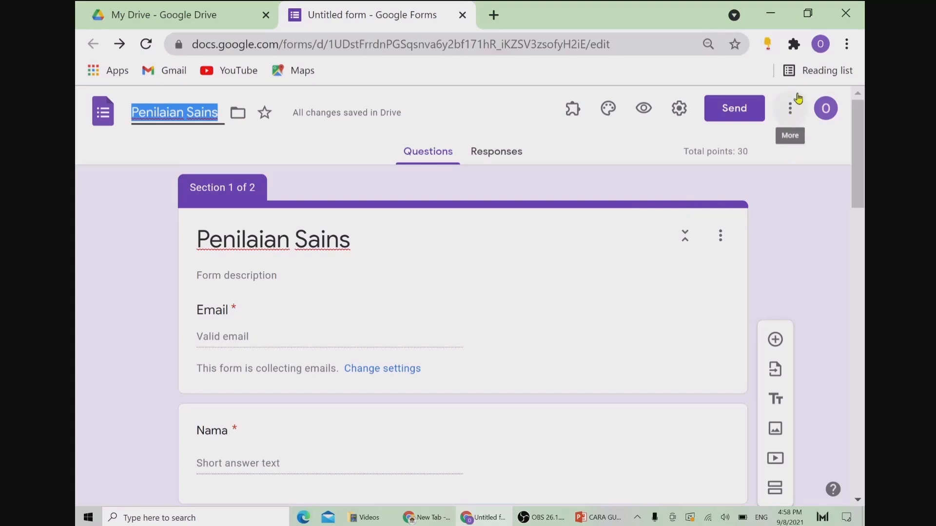
Step: Change the form's general access to 'Anyone with the link' from the collaborators dialog
{"action": "left_click", "coordinate": [790, 114]}
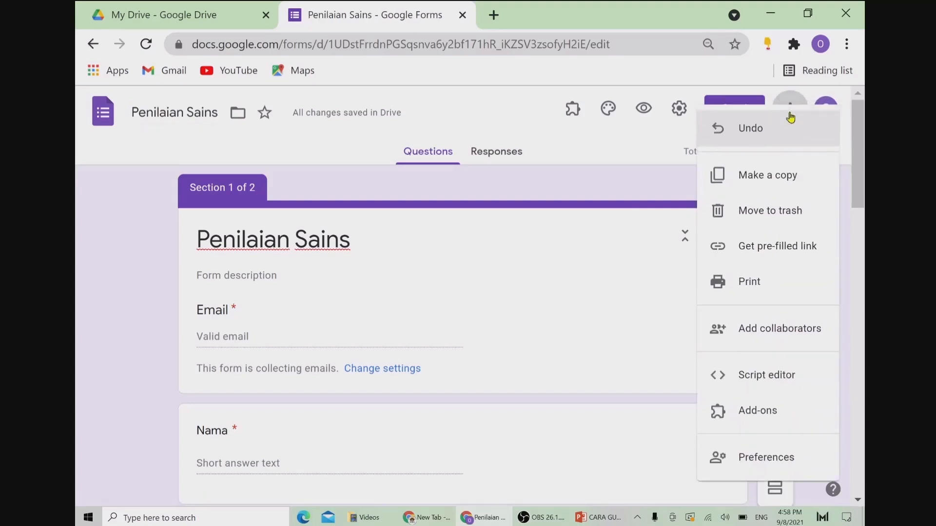
{"action": "left_click", "coordinate": [763, 330]}
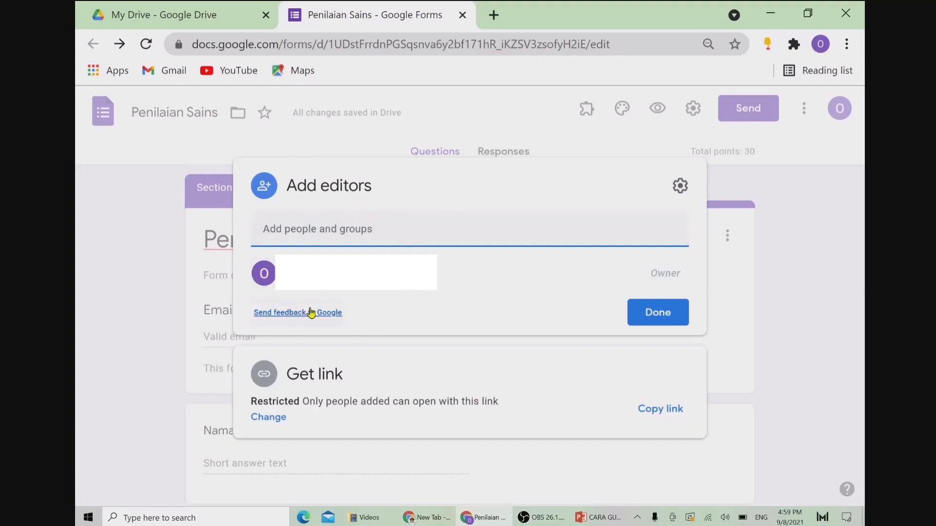
{"action": "left_click", "coordinate": [269, 418]}
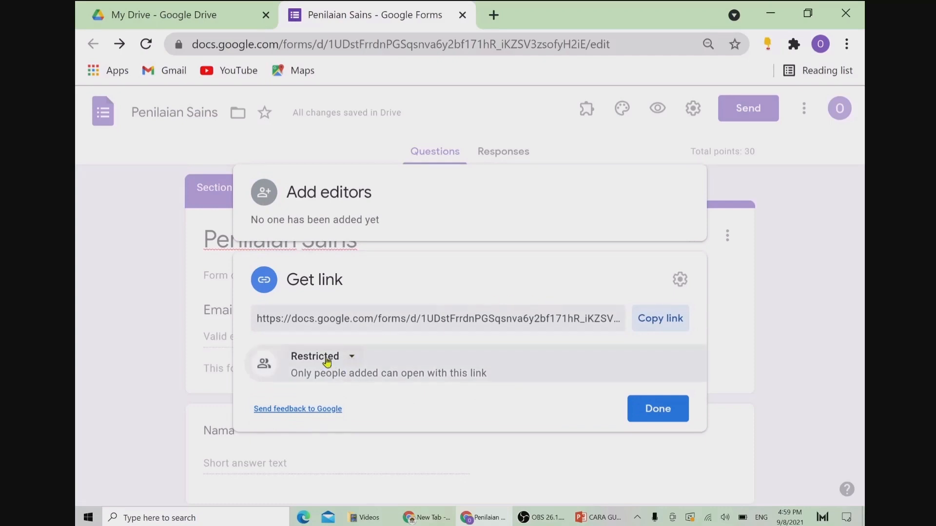
{"action": "left_click", "coordinate": [351, 360]}
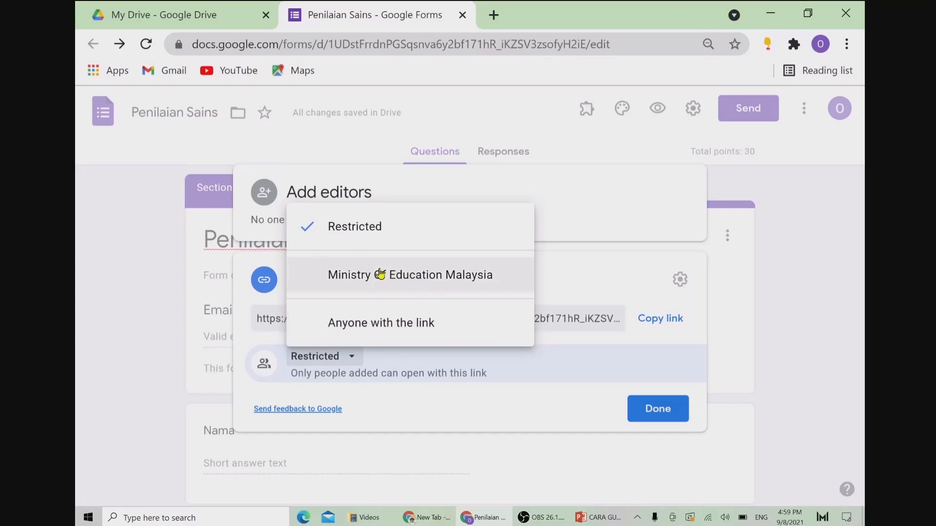
{"action": "left_click", "coordinate": [361, 323]}
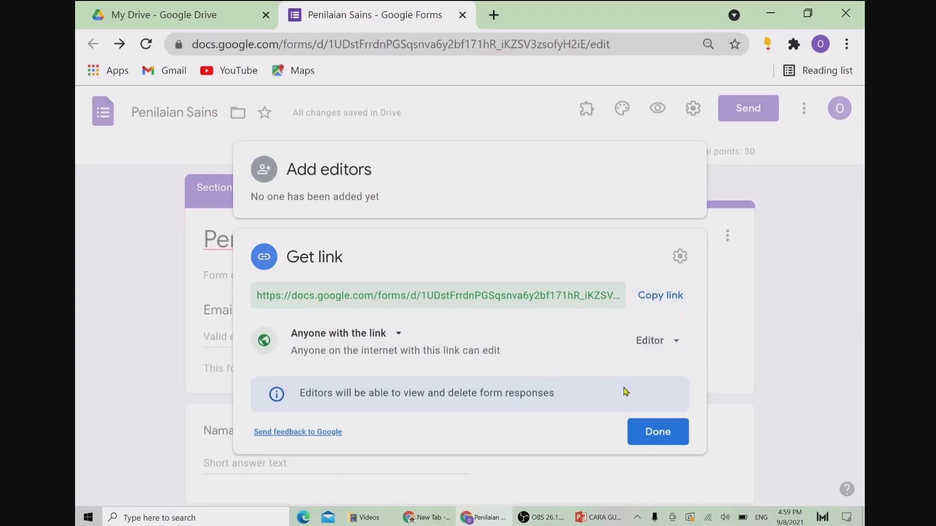
{"action": "left_click", "coordinate": [661, 435]}
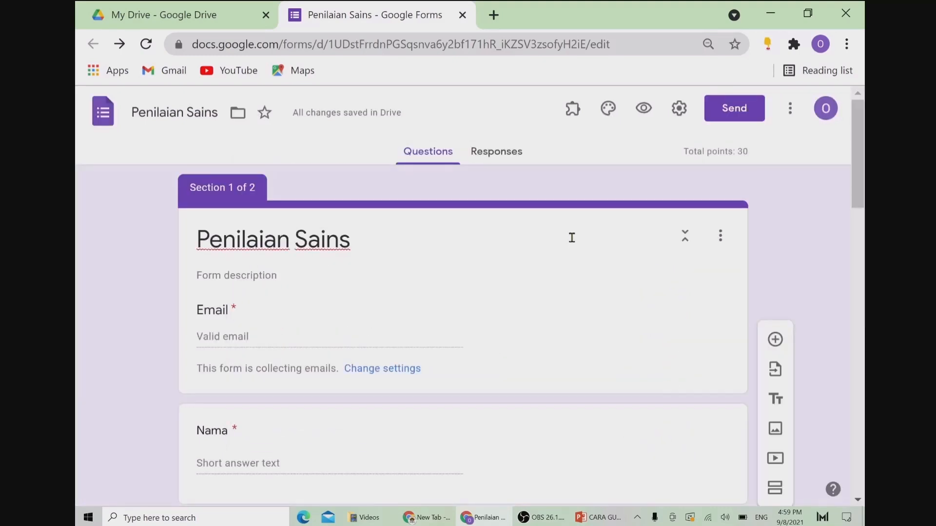
Step: Replace 'edit' at the end of the form URL with 'copy' and copy the whole link
{"action": "left_click_drag", "start_coordinate": [190, 44], "coordinate": [628, 45]}
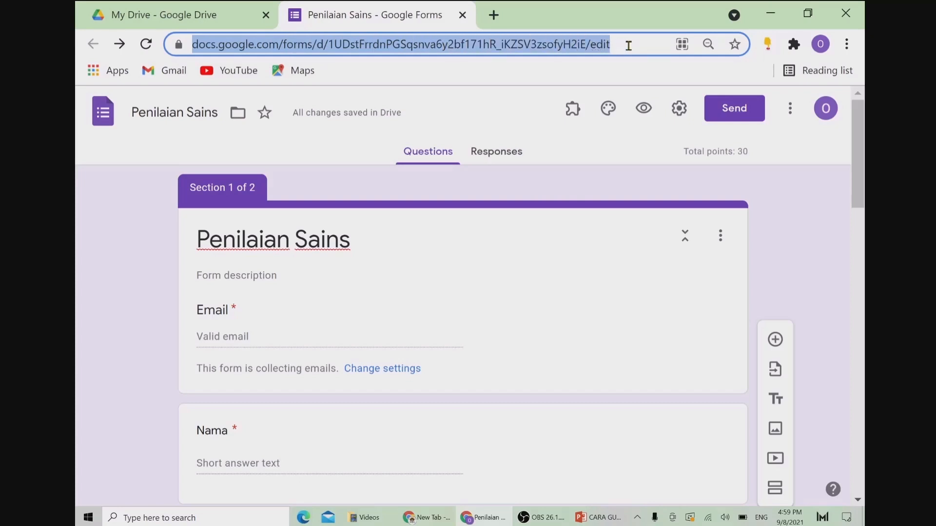
{"action": "left_click", "coordinate": [628, 45]}
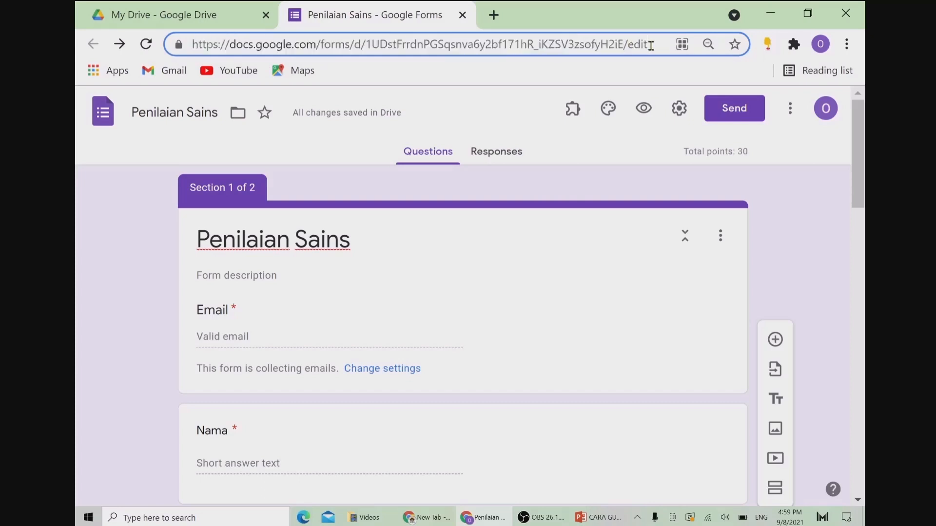
{"action": "left_click_drag", "start_coordinate": [651, 45], "coordinate": [628, 45]}
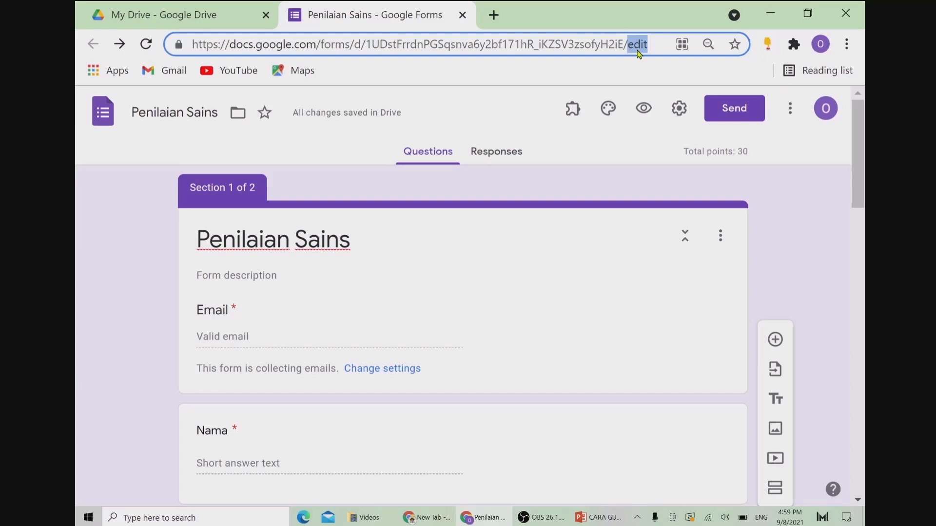
{"action": "key", "text": "BackSpace"}
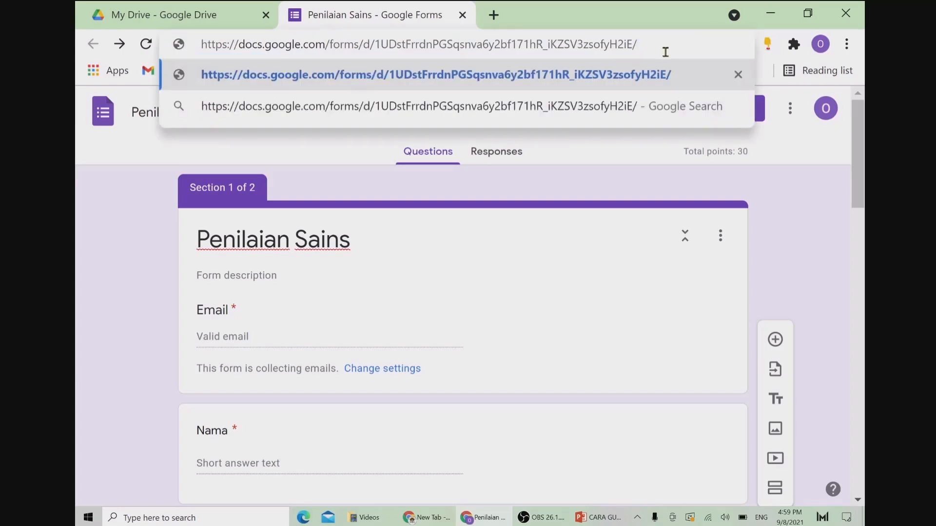
{"action": "type", "text": "copy"}
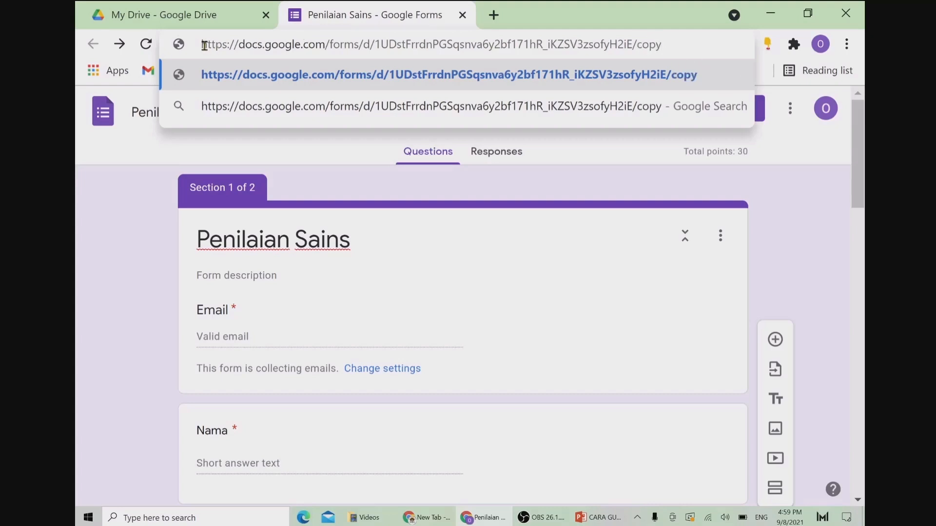
{"action": "left_click_drag", "start_coordinate": [204, 45], "coordinate": [625, 49]}
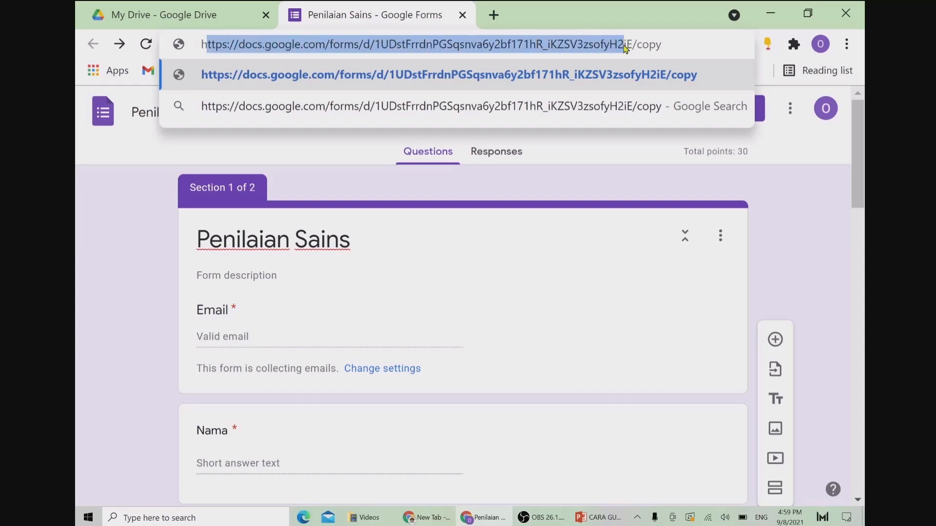
{"action": "left_click_drag", "start_coordinate": [200, 38], "coordinate": [681, 38]}
{"action": "key", "text": "ctrl+c"}
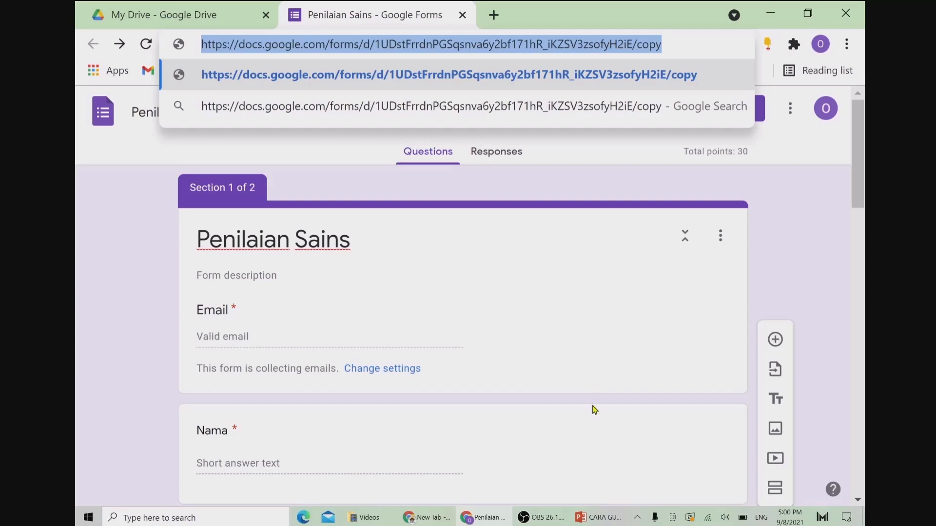
{"action": "left_click", "coordinate": [424, 518]}
Step: Paste the /copy link into the New Tab window's address bar and load it
{"action": "left_click", "coordinate": [212, 42]}
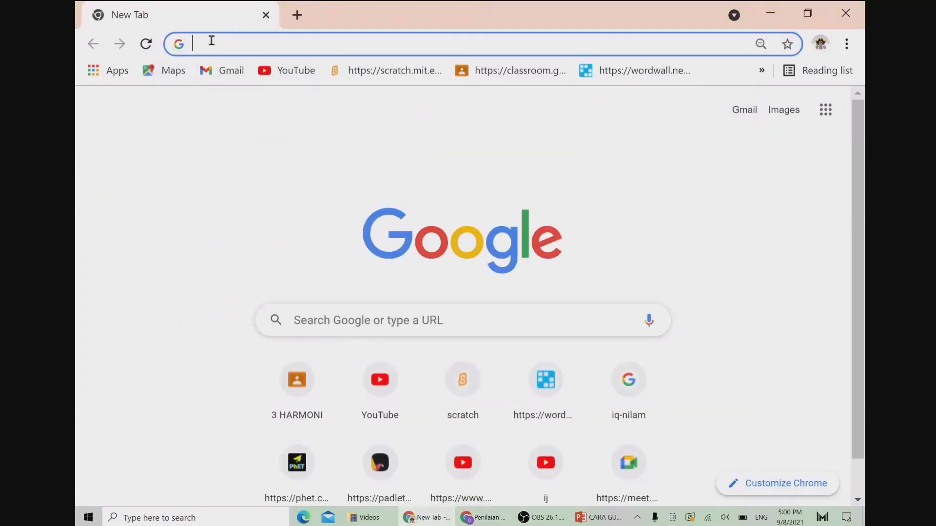
{"action": "key", "text": "ctrl+v"}
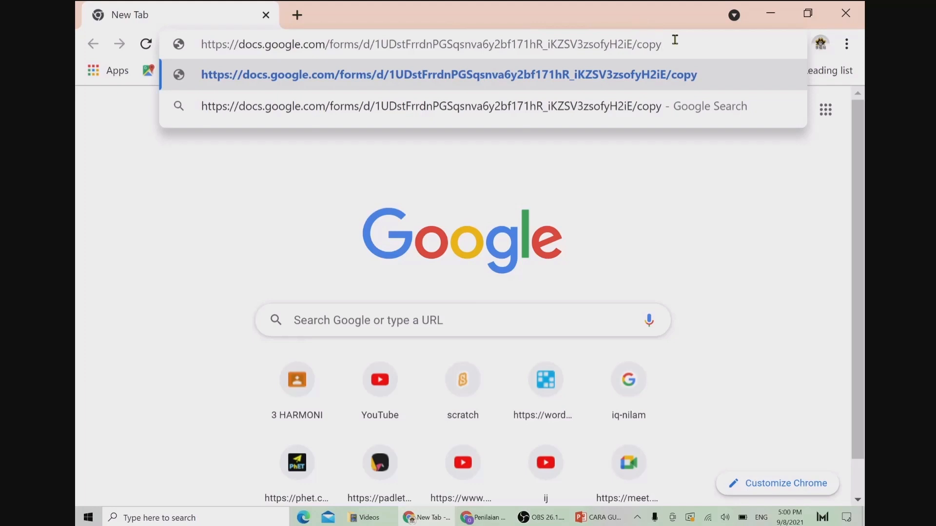
{"action": "key", "text": "Return"}
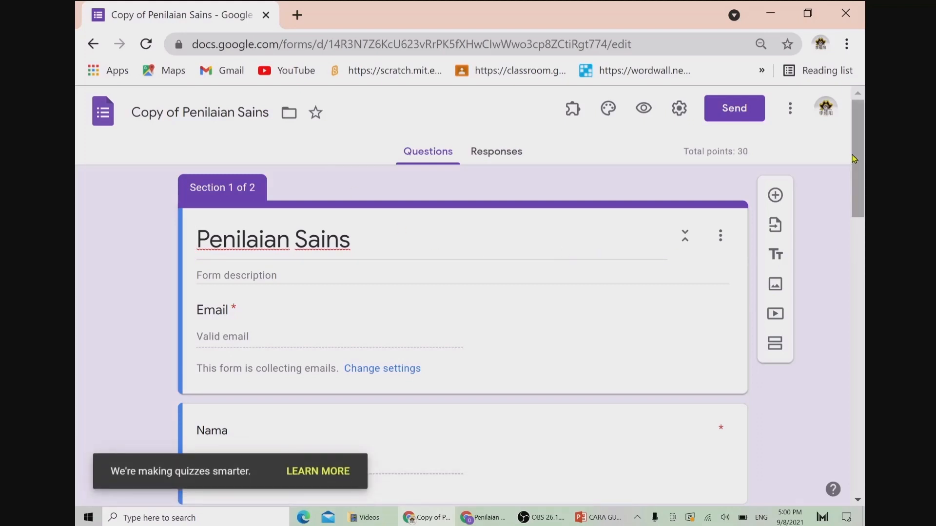
{"action": "mouse_move", "coordinate": [859, 159]}
{"action": "left_mouse_down"}
{"action": "mouse_move", "coordinate": [866, 419]}
{"action": "mouse_move", "coordinate": [866, 154]}
{"action": "left_mouse_up"}
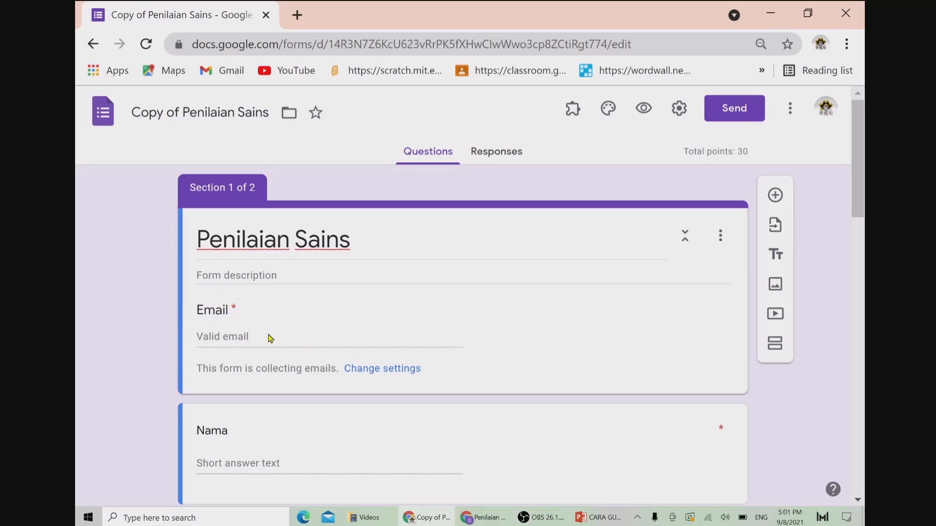
{"action": "left_click", "coordinate": [679, 111]}
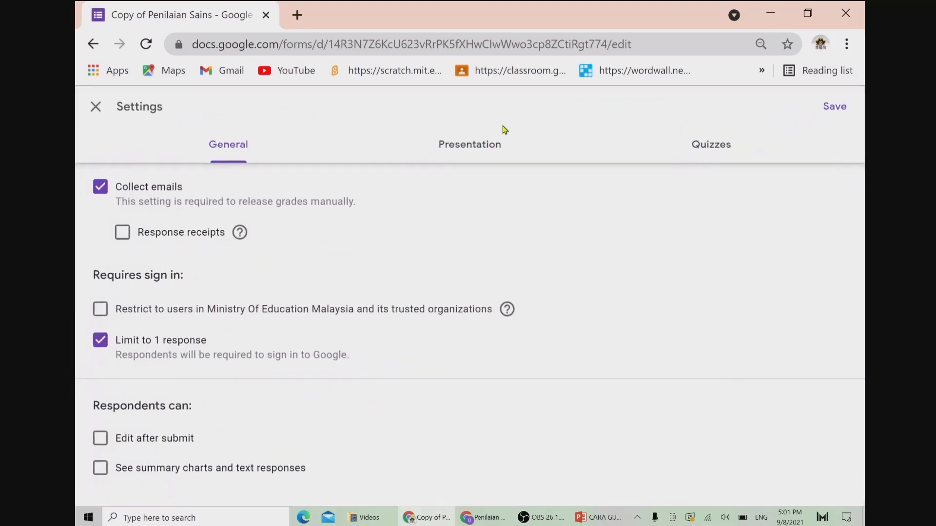
{"action": "left_click", "coordinate": [707, 156]}
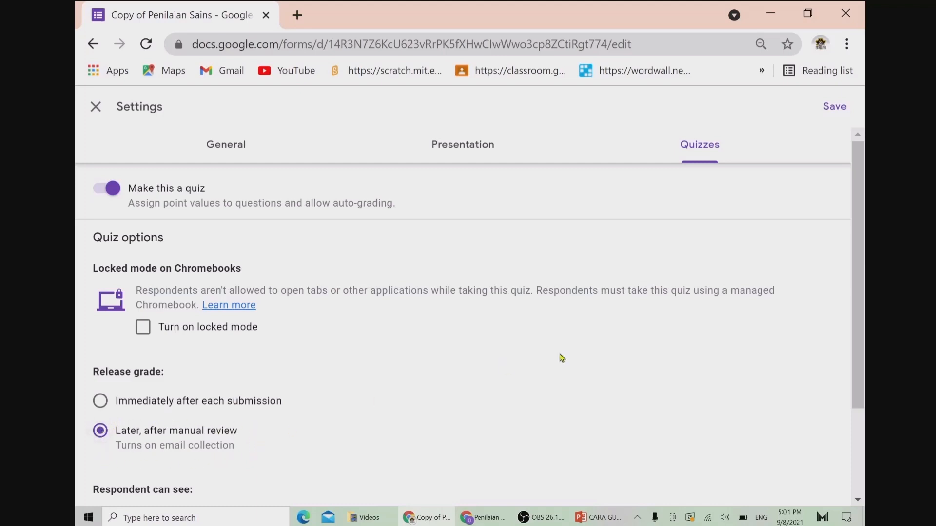
{"action": "left_click", "coordinate": [833, 115]}
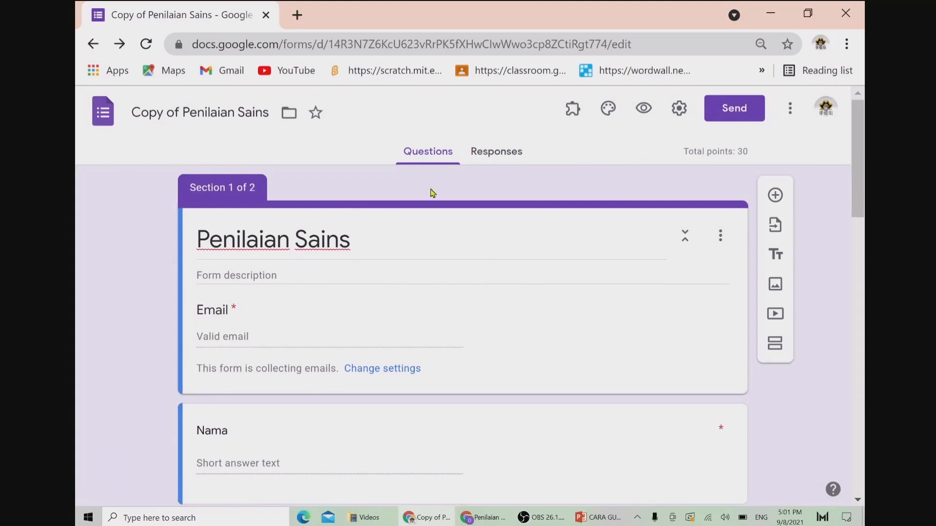
Step: Replace 'Copy of' in the form title with '(Set 1)', giving '(Set 1) Penilaian Sains'
{"action": "left_click", "coordinate": [182, 114]}
{"action": "left_click_drag", "start_coordinate": [182, 113], "coordinate": [130, 113]}
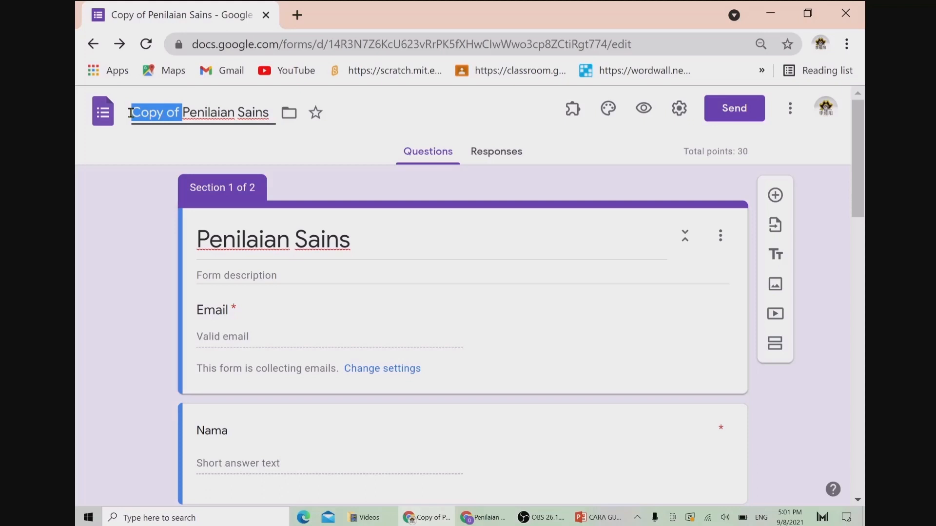
{"action": "key", "text": "BackSpace"}
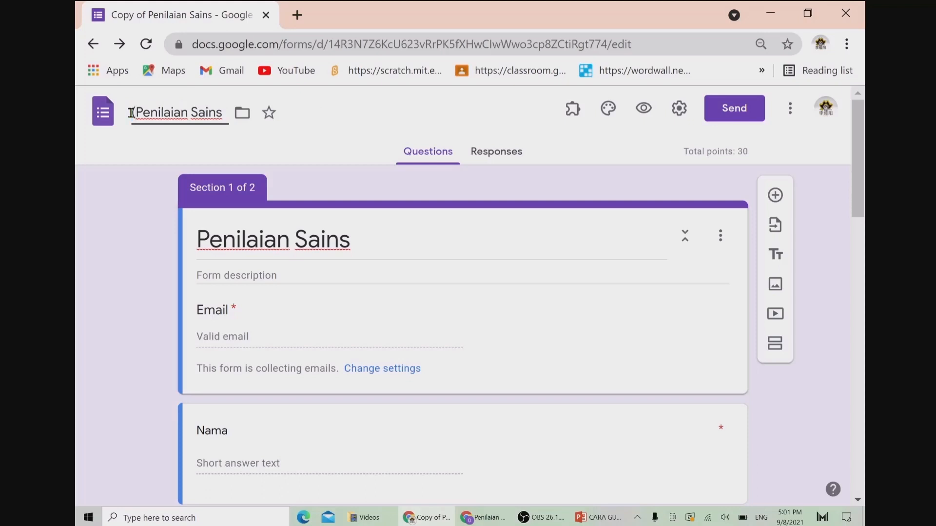
{"action": "type", "text": "(Set 1)"}
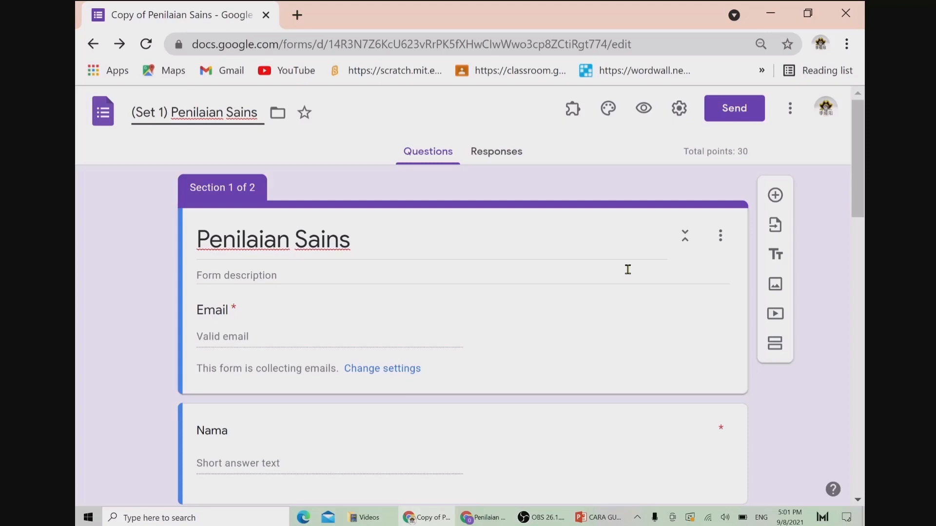
{"action": "left_click", "coordinate": [790, 116]}
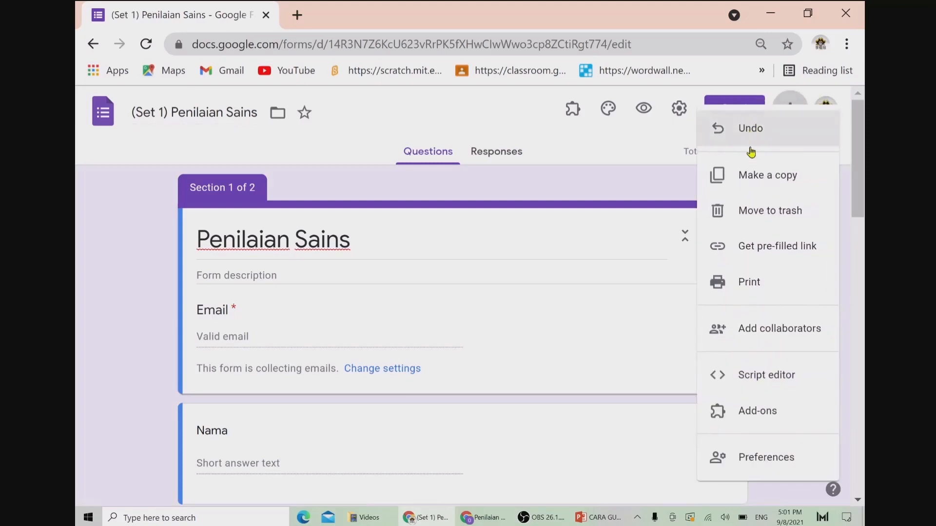
Step: Make a copy of the (Set 1) form and confirm the Copy document dialog
{"action": "left_click", "coordinate": [755, 187]}
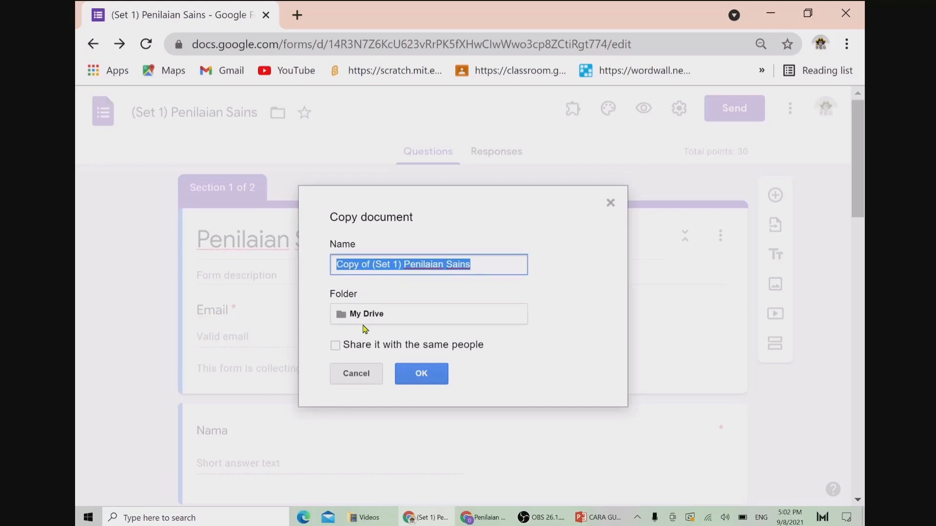
{"action": "left_click", "coordinate": [423, 375]}
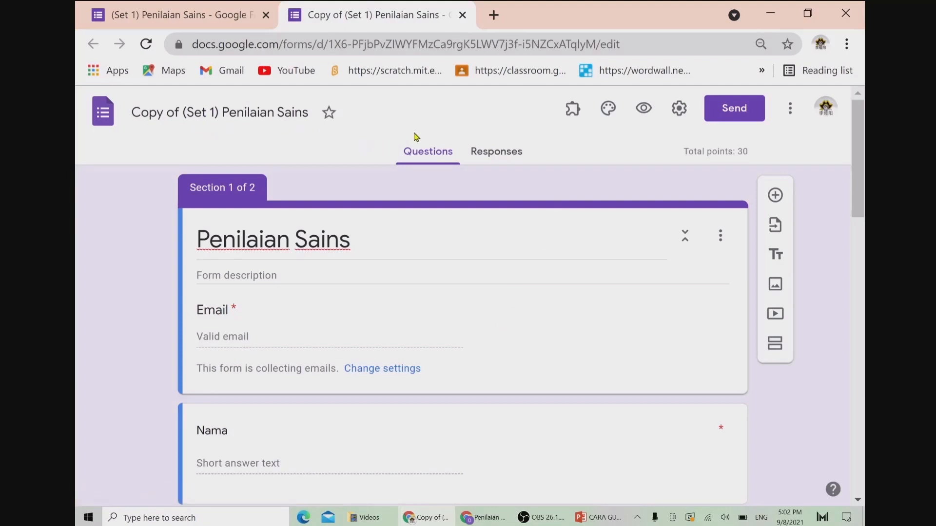
Step: In the copy's tab, replace 'Copy of (Set 1)' with '(Set 2)' and check both tabs
{"action": "left_click", "coordinate": [150, 13]}
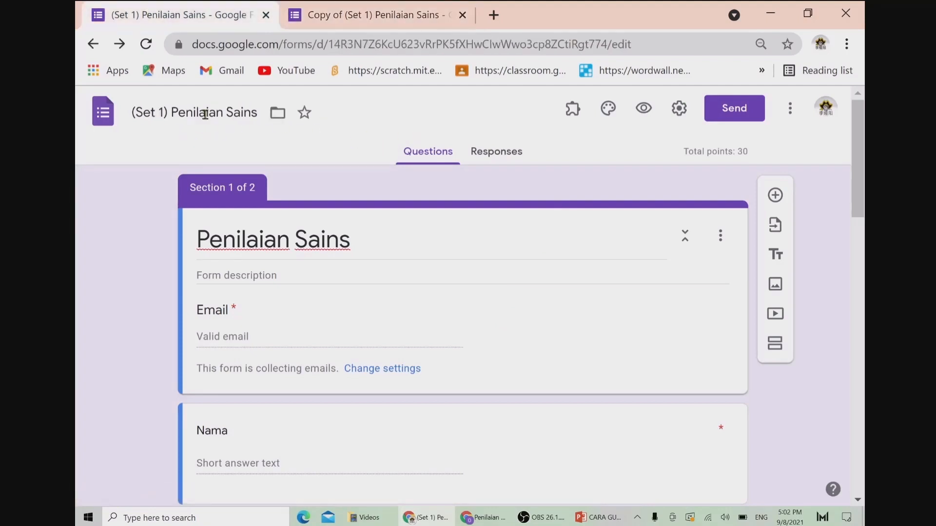
{"action": "left_click", "coordinate": [357, 19]}
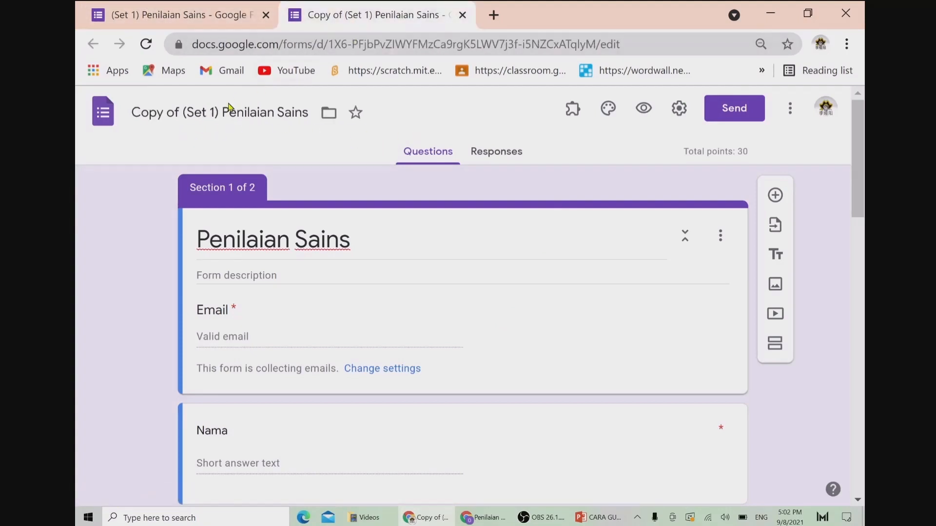
{"action": "left_click_drag", "start_coordinate": [220, 112], "coordinate": [133, 113]}
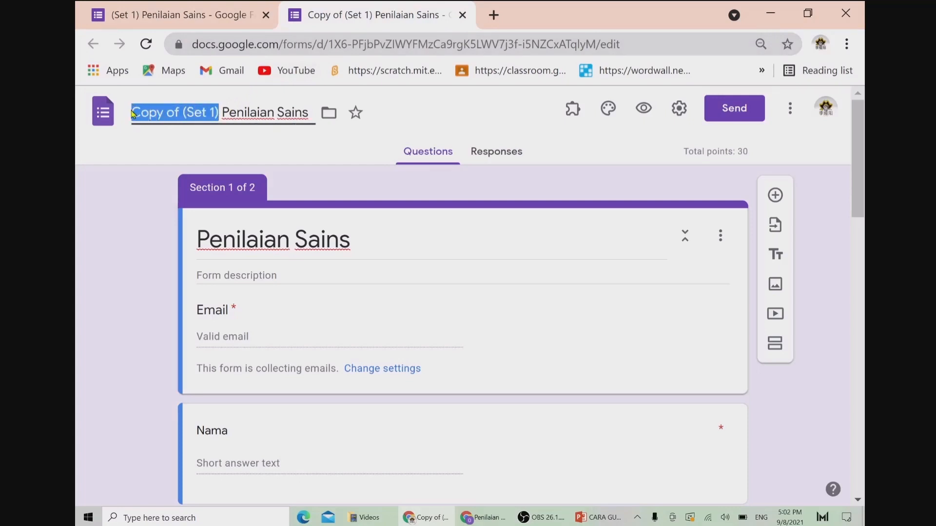
{"action": "type", "text": "(Set 2"}
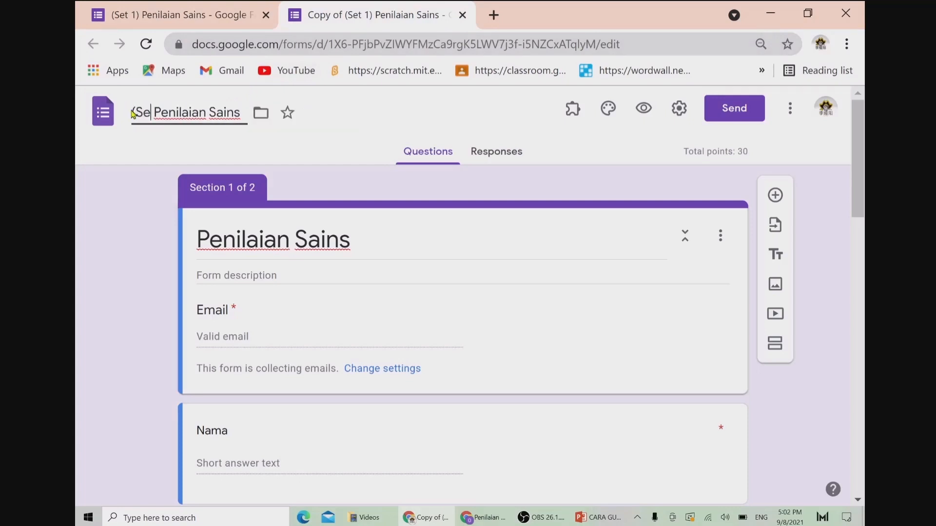
{"action": "type", "text": ")"}
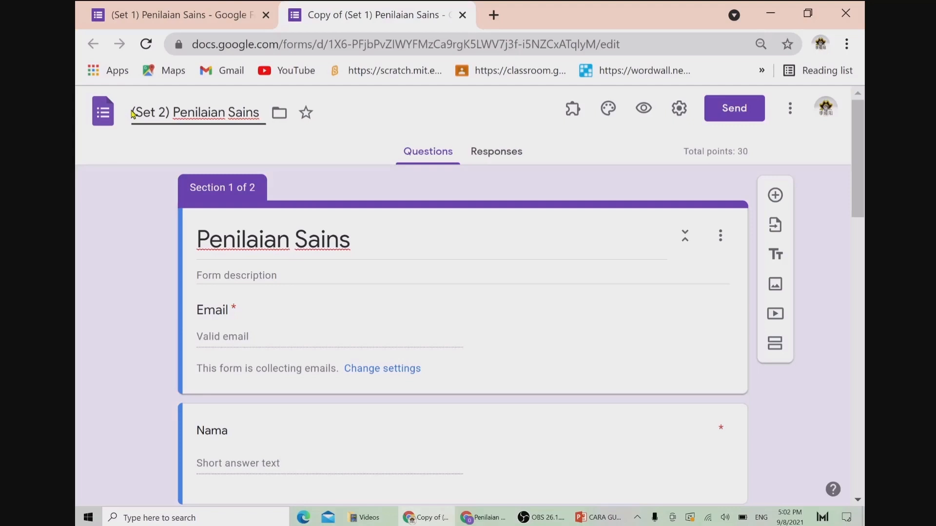
{"action": "left_click", "coordinate": [204, 16]}
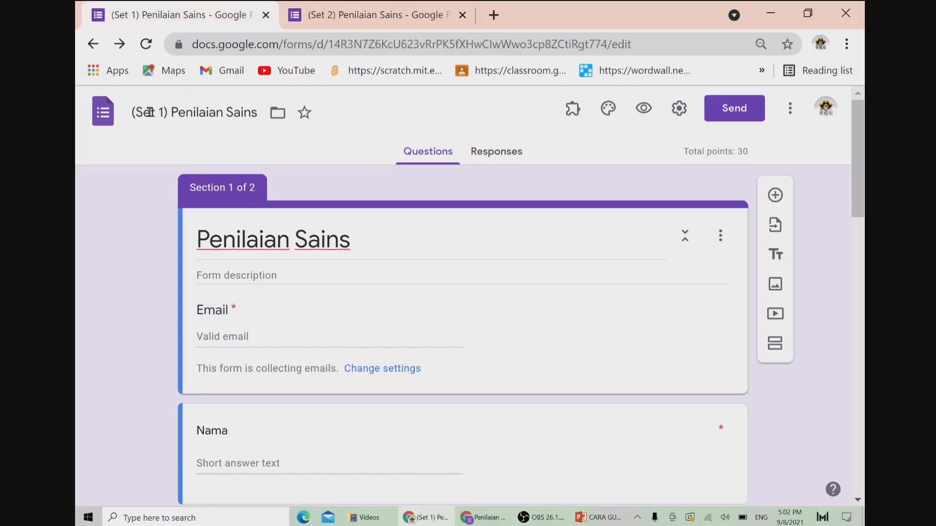
{"action": "left_click", "coordinate": [344, 13]}
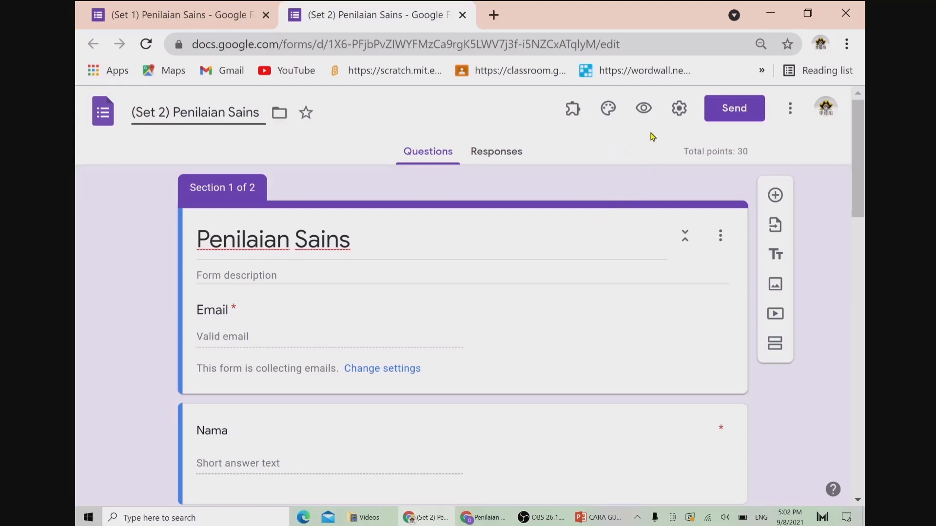
Step: Copy the shortened forms.gle link for the (Set 2) form from the Send form dialog
{"action": "left_click", "coordinate": [731, 111]}
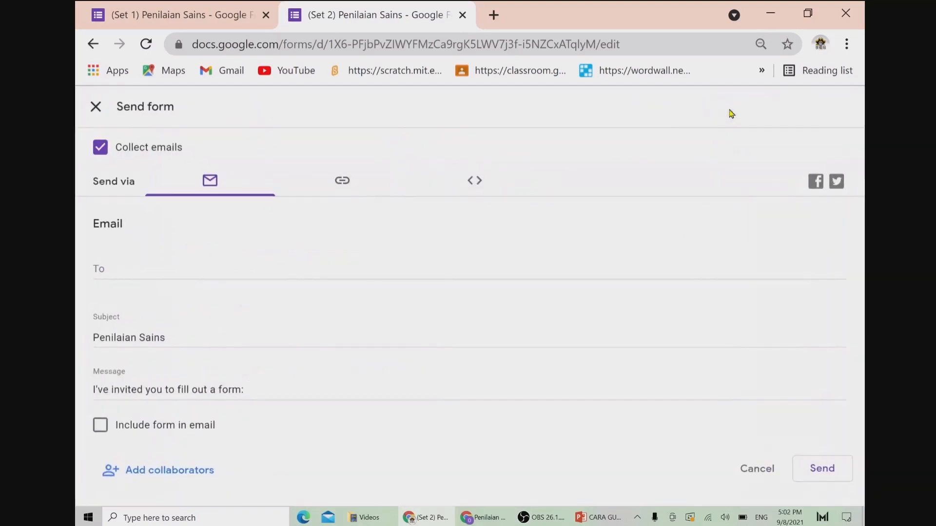
{"action": "left_click", "coordinate": [344, 181]}
{"action": "left_click", "coordinate": [101, 276]}
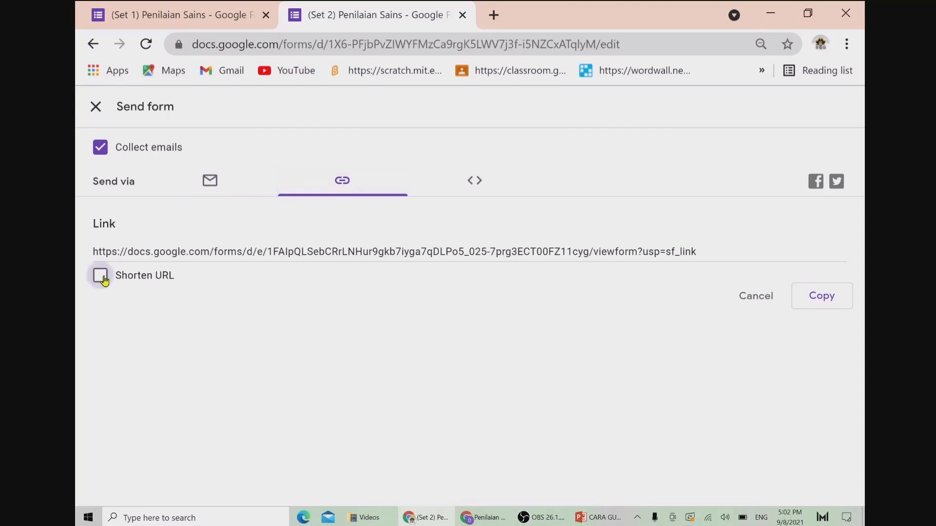
{"action": "left_click", "coordinate": [817, 297]}
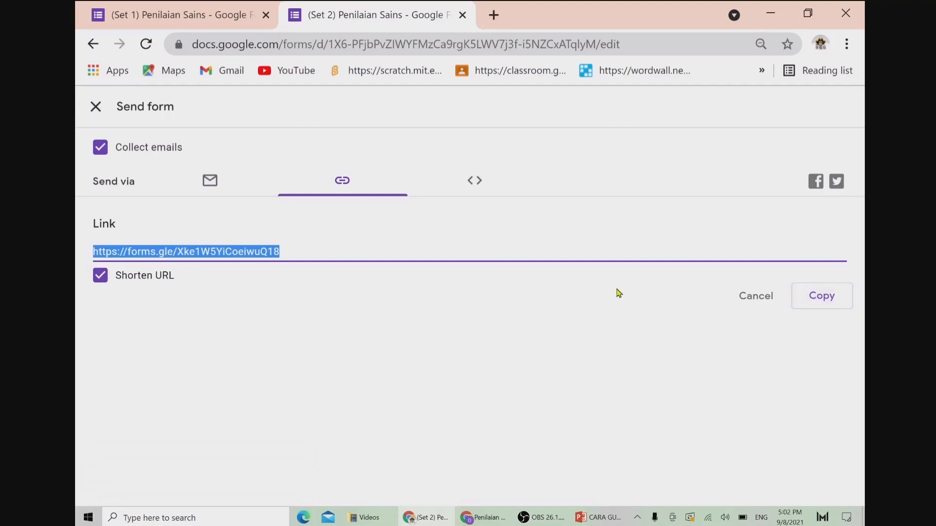
{"action": "left_click", "coordinate": [96, 107]}
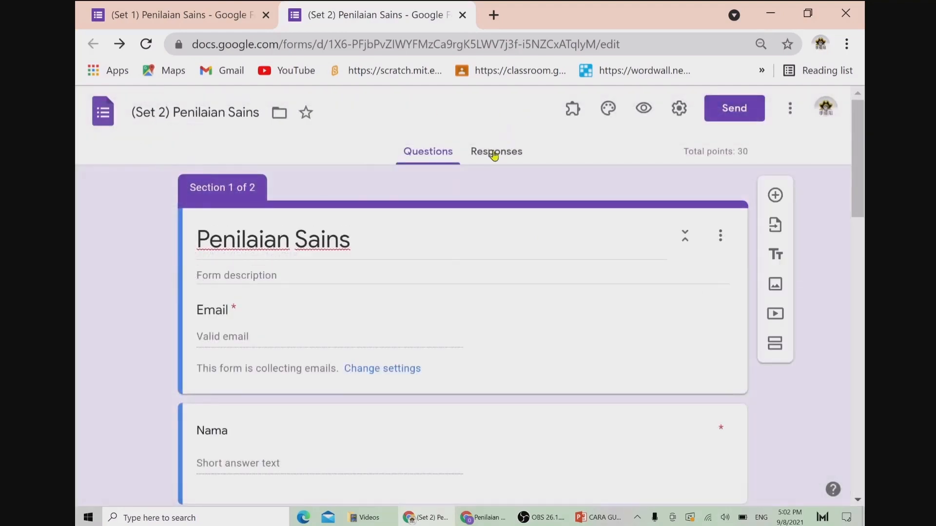
Step: On the Responses page, toggle Accepting responses off and back on, then open its options menu
{"action": "left_click", "coordinate": [494, 155]}
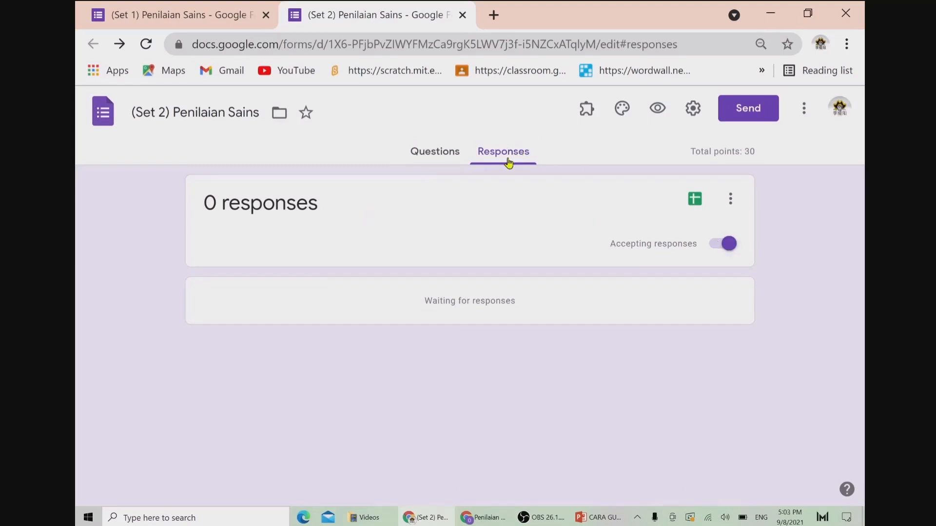
{"action": "left_click", "coordinate": [730, 246]}
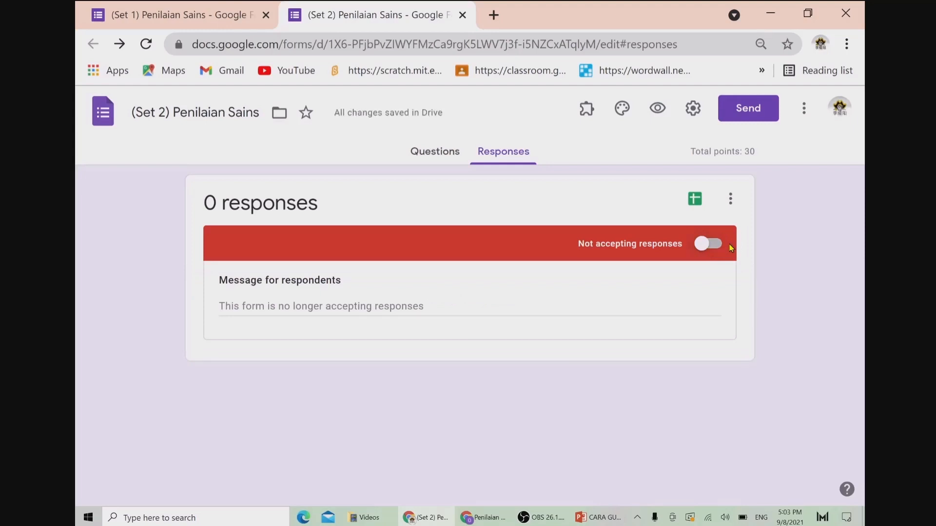
{"action": "left_click", "coordinate": [702, 250]}
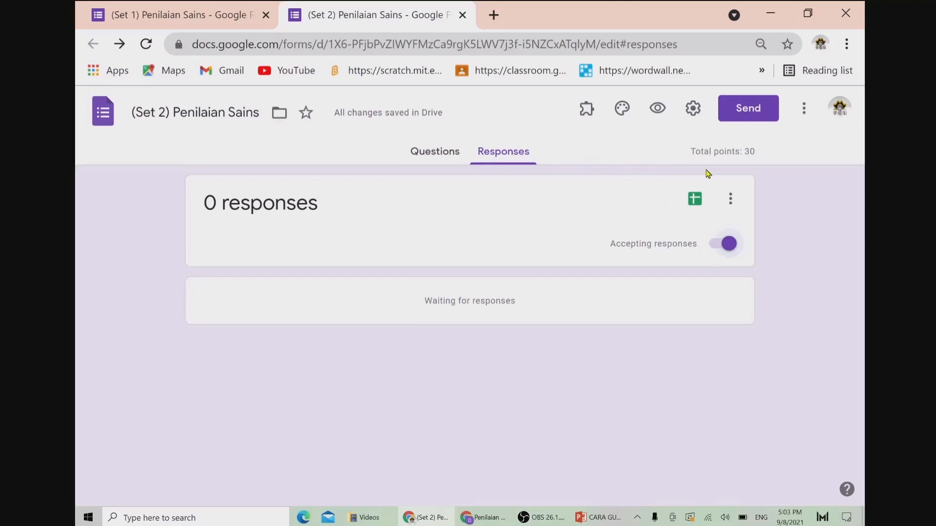
{"action": "left_click", "coordinate": [730, 199]}
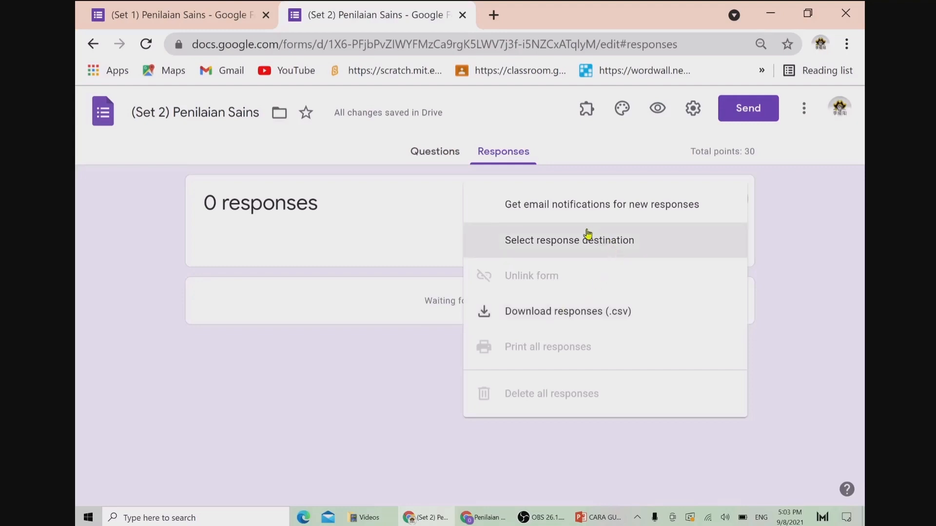
Step: Set the response destination to a newly created spreadsheet for the (Set 2) form
{"action": "left_click", "coordinate": [565, 243]}
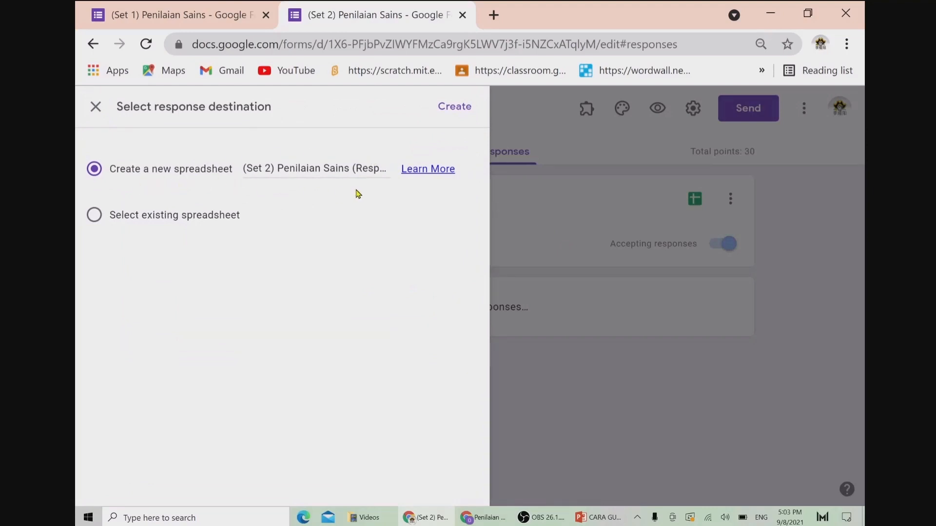
{"action": "left_click", "coordinate": [463, 106]}
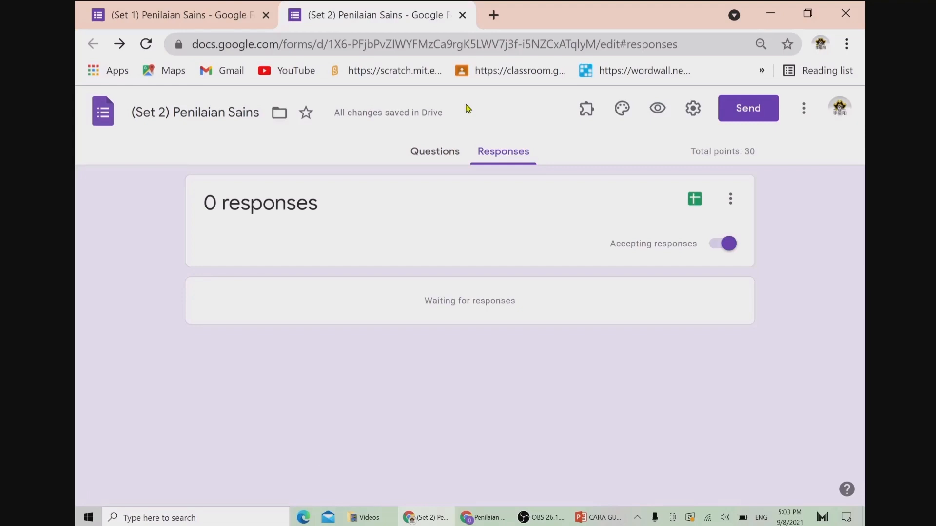
Step: Open My Drive in a new tab to find the Set 2 response spreadsheet and both forms, then open another new tab
{"action": "left_click", "coordinate": [494, 14]}
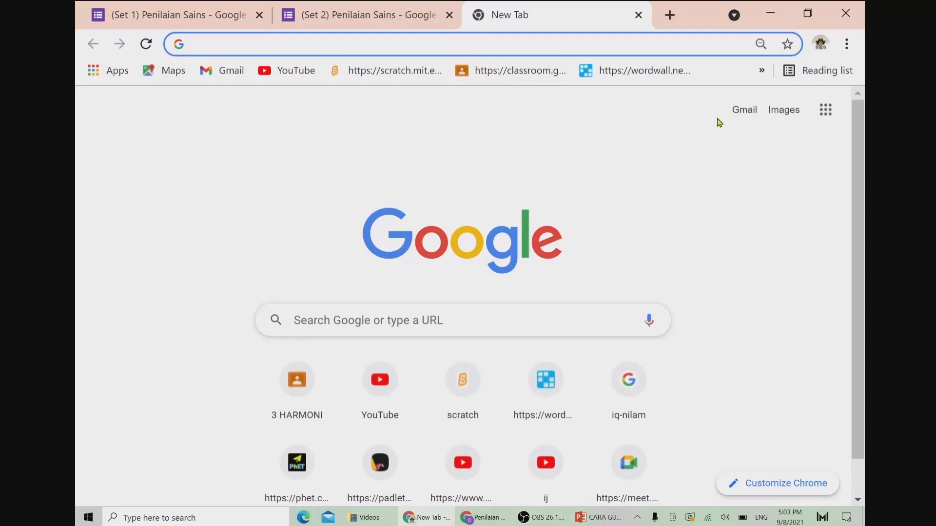
{"action": "left_click", "coordinate": [825, 109]}
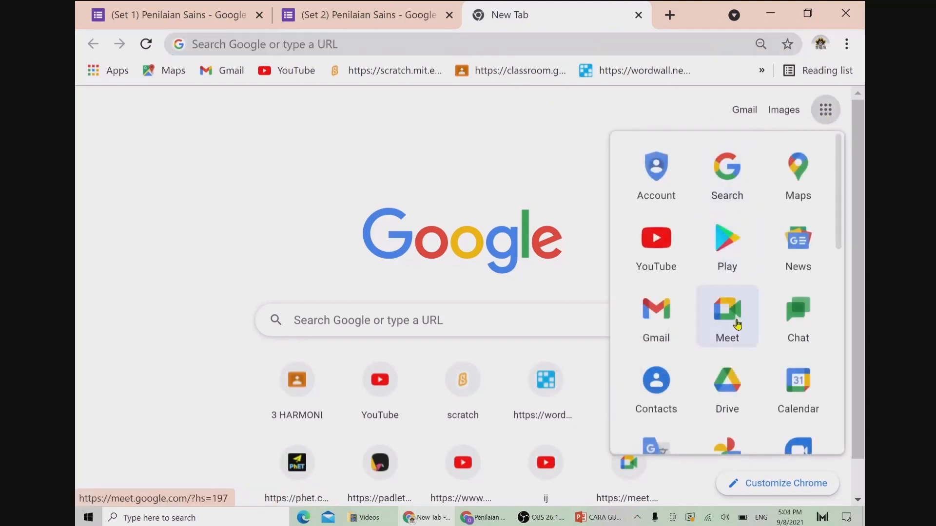
{"action": "left_click", "coordinate": [729, 388]}
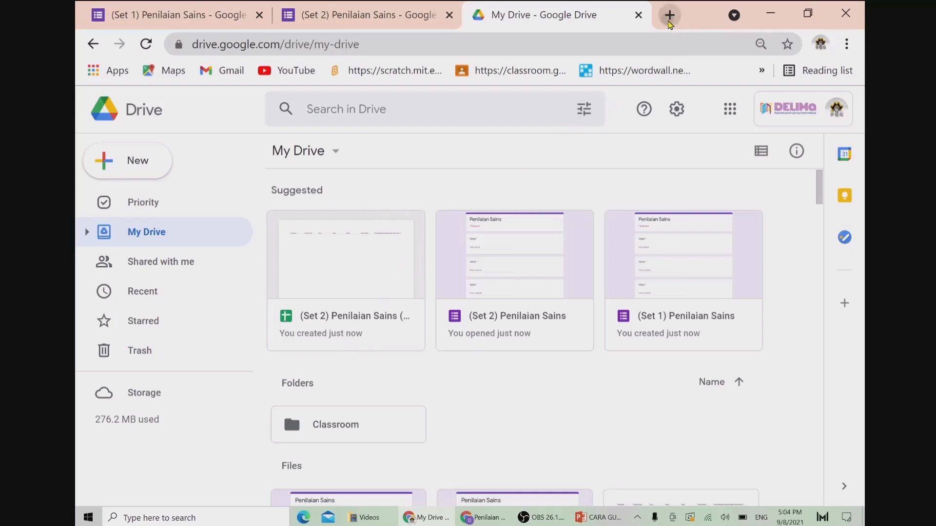
{"action": "left_click", "coordinate": [669, 18]}
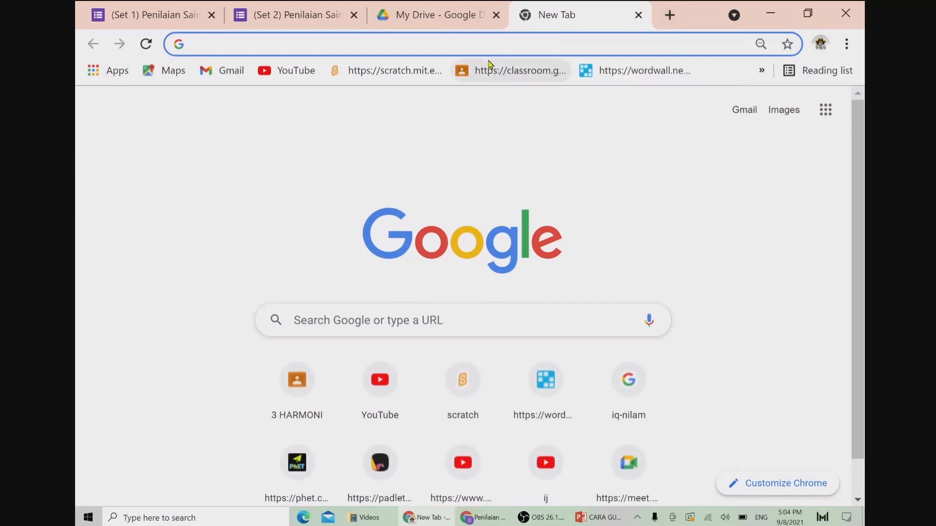
Step: Load the shortened forms.gle quiz link and enter a test email address
{"action": "key", "text": "ctrl+v"}
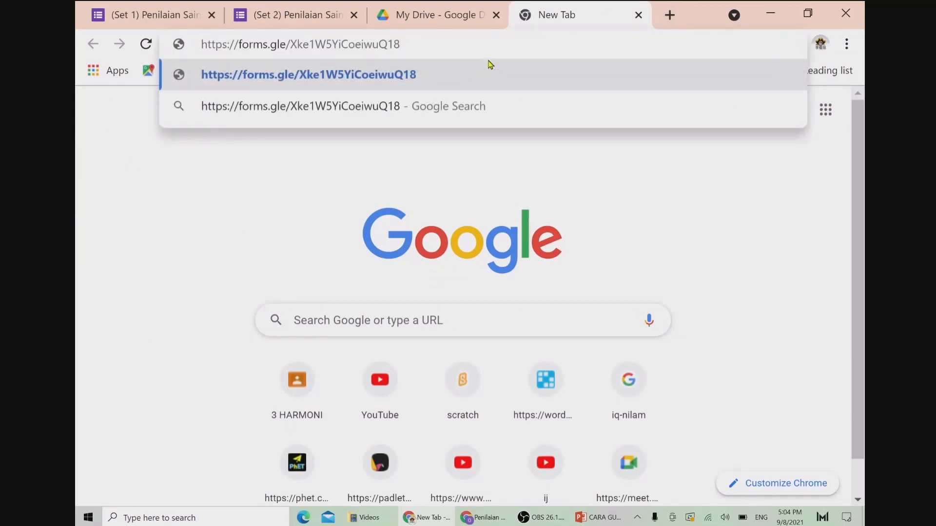
{"action": "key", "text": "Return"}
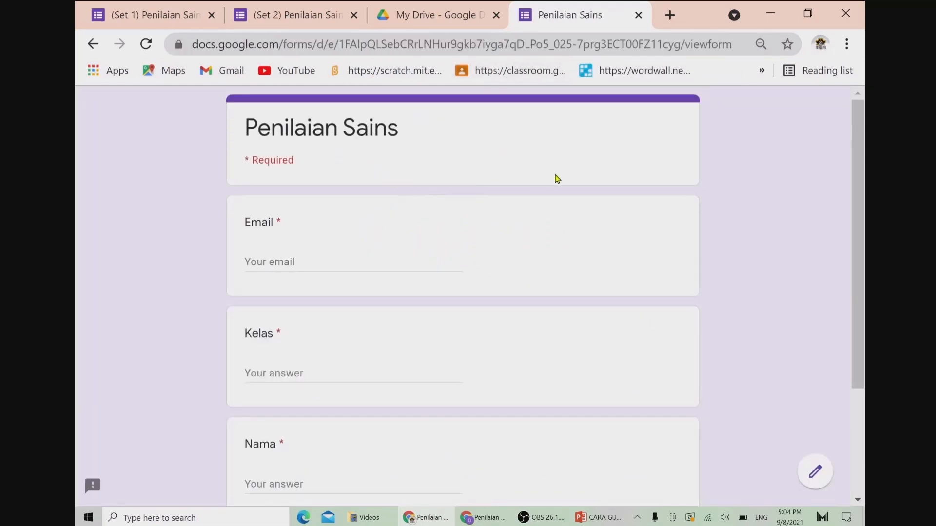
{"action": "left_click", "coordinate": [306, 258]}
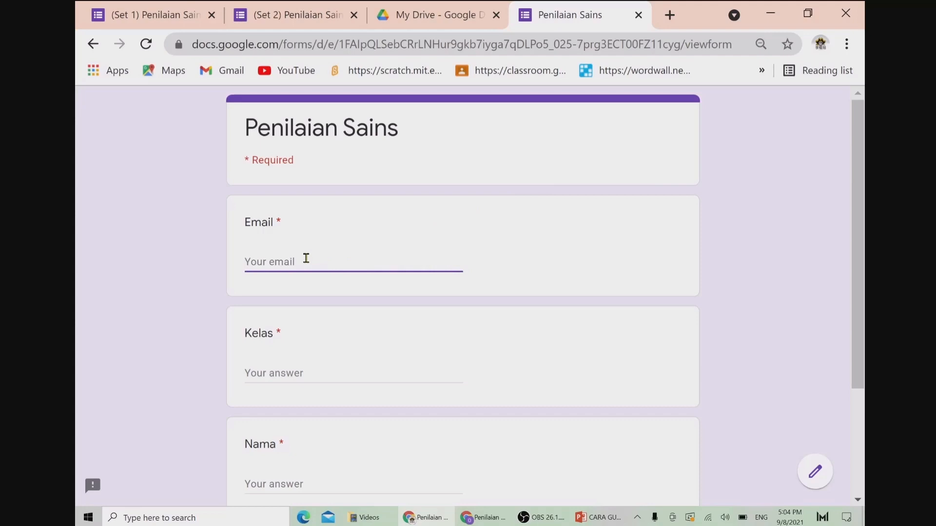
Step: Enter class 1A and the student's name, then continue to the questions section
{"action": "left_click", "coordinate": [288, 374]}
{"action": "type", "text": "1A"}
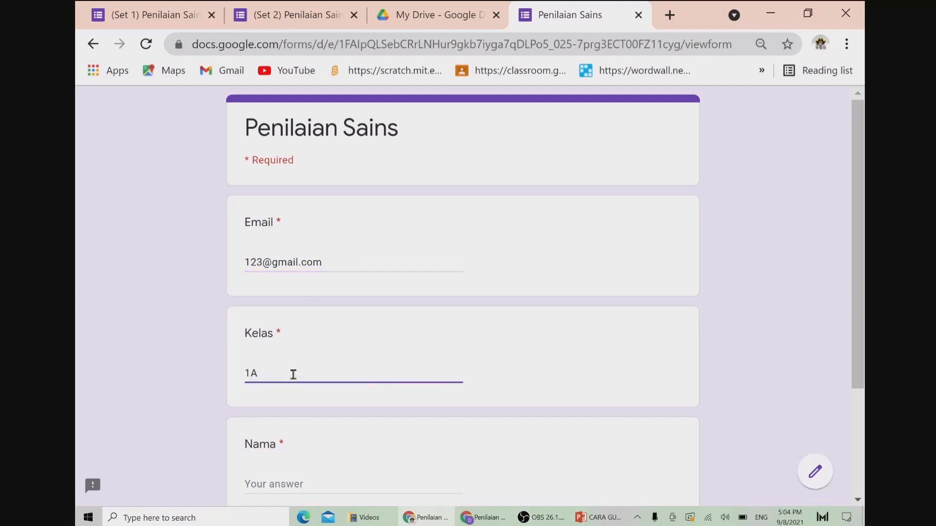
{"action": "scroll", "coordinate": [867, 307], "scroll_direction": "down", "scroll_amount": 3}
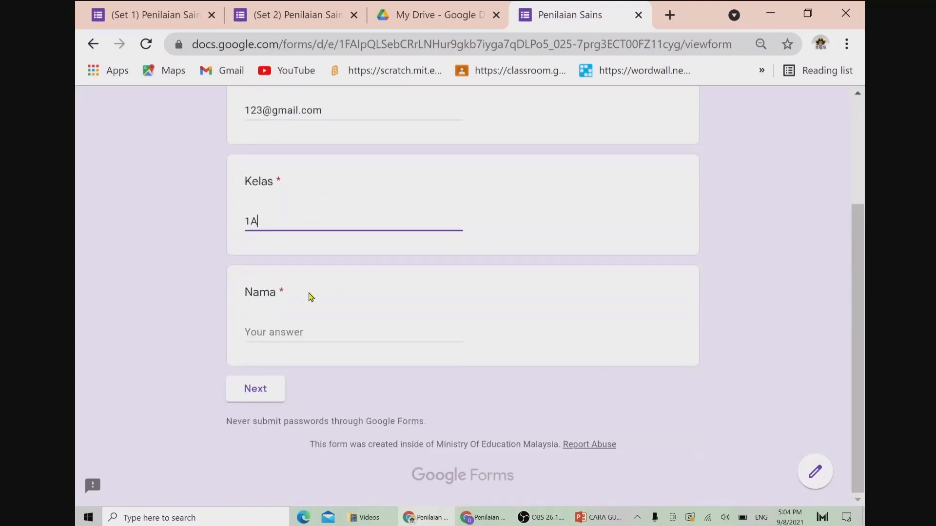
{"action": "left_click", "coordinate": [274, 324]}
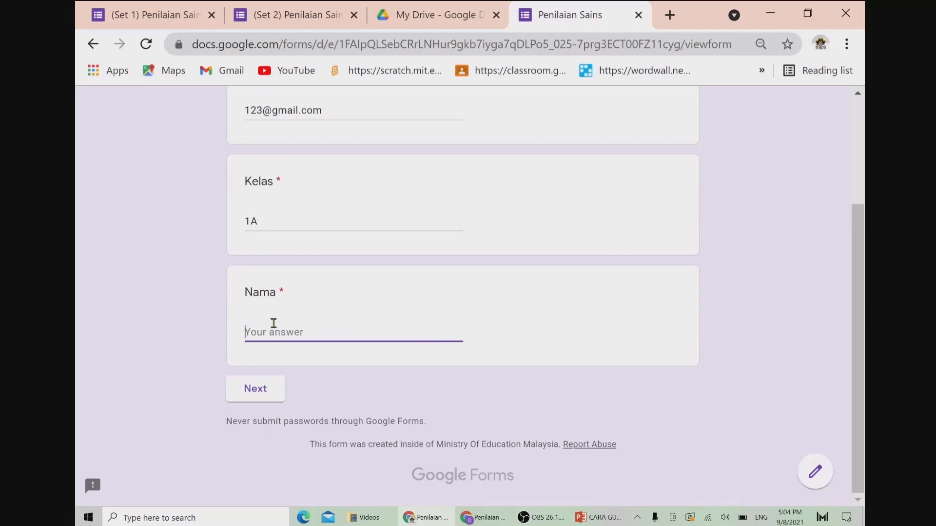
{"action": "type", "text": "Aminah"}
{"action": "left_click", "coordinate": [254, 396]}
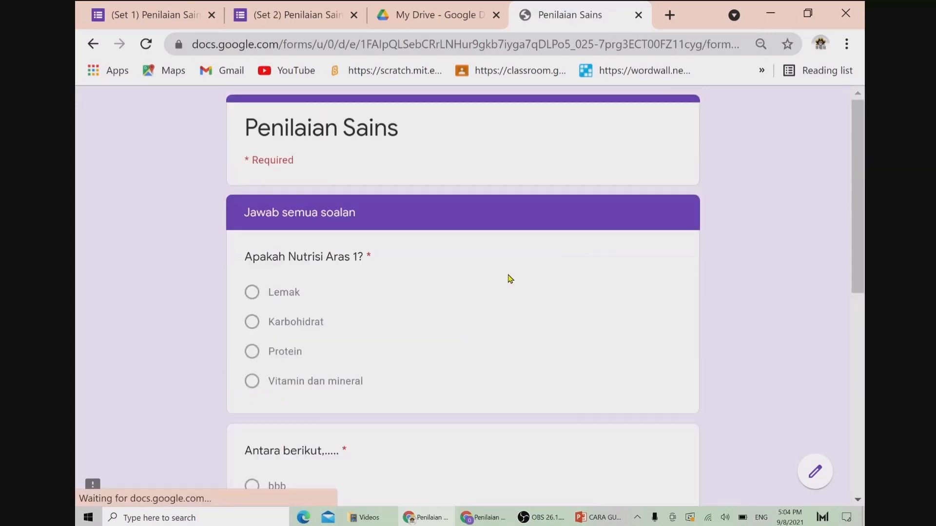
Step: Answer Karbohidrat, bbb and 4 for the three quiz questions and submit the test response
{"action": "scroll", "coordinate": [866, 236], "scroll_direction": "down", "scroll_amount": 1}
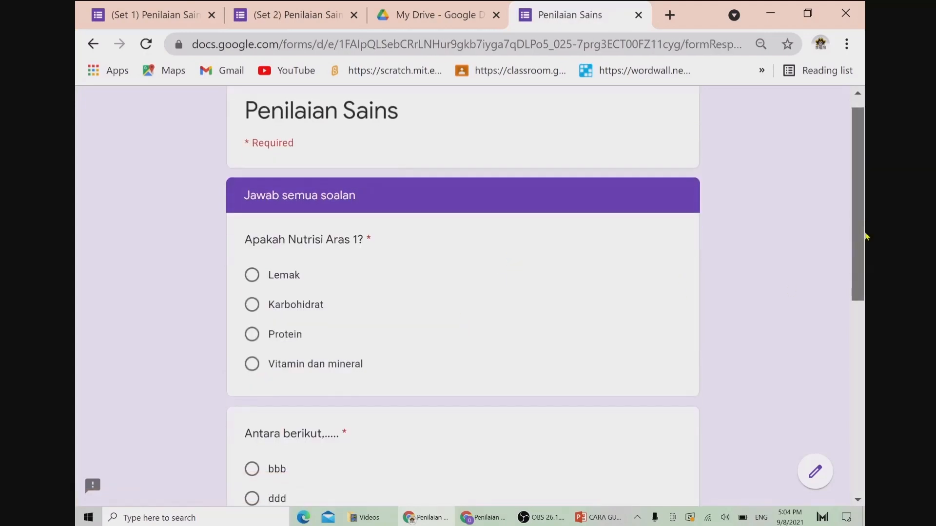
{"action": "scroll", "coordinate": [866, 236], "scroll_direction": "down", "scroll_amount": 2}
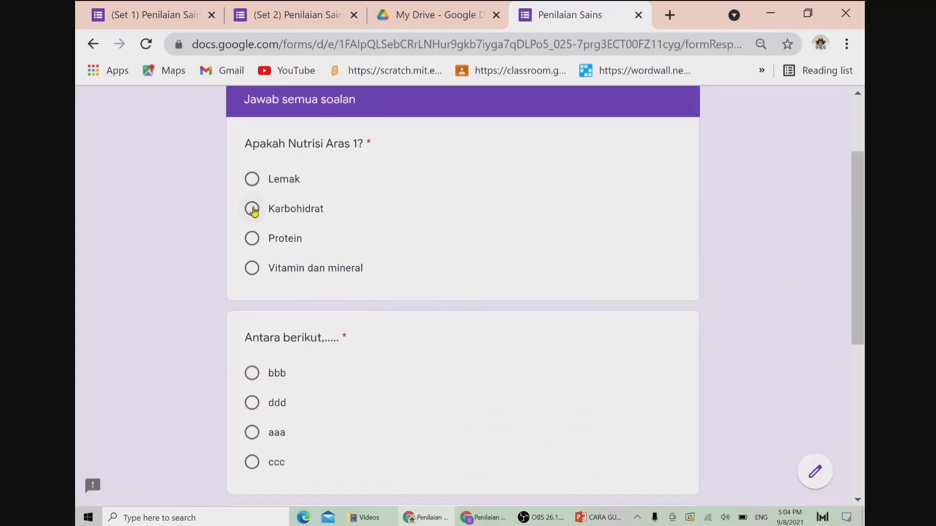
{"action": "left_click", "coordinate": [252, 210]}
{"action": "left_click", "coordinate": [251, 373]}
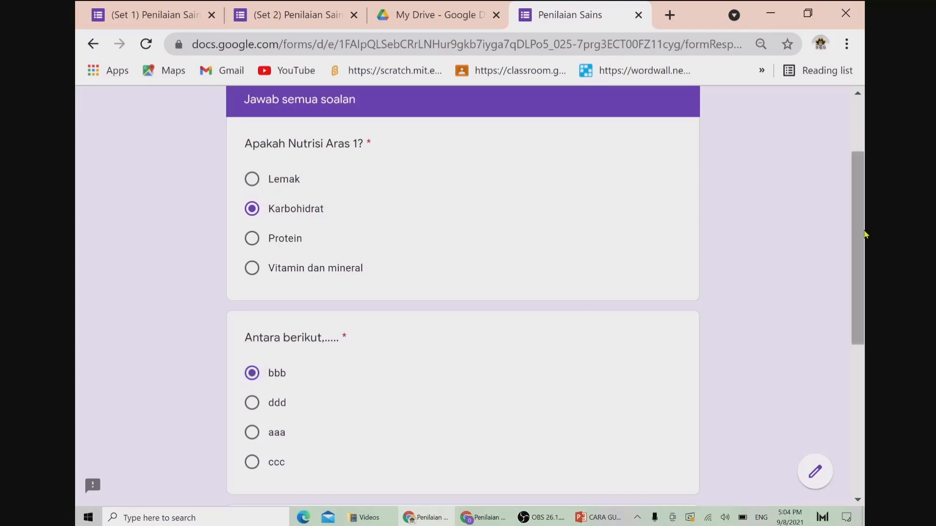
{"action": "scroll", "coordinate": [858, 235], "scroll_direction": "down", "scroll_amount": 3}
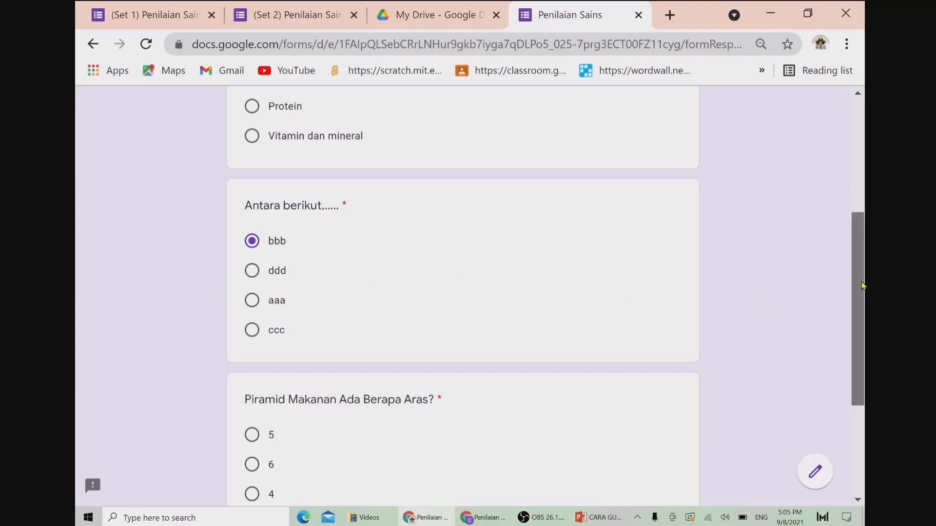
{"action": "scroll", "coordinate": [463, 291], "scroll_direction": "down", "scroll_amount": 3}
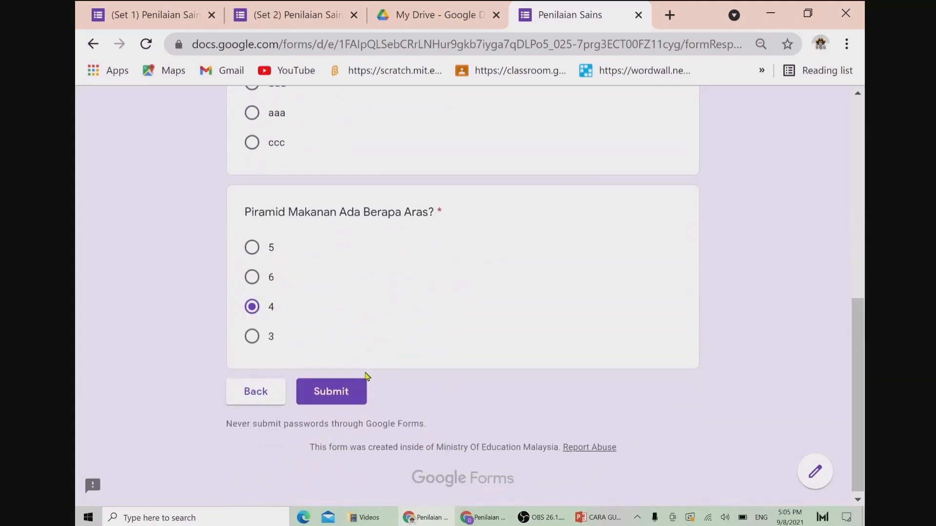
{"action": "left_click", "coordinate": [328, 397]}
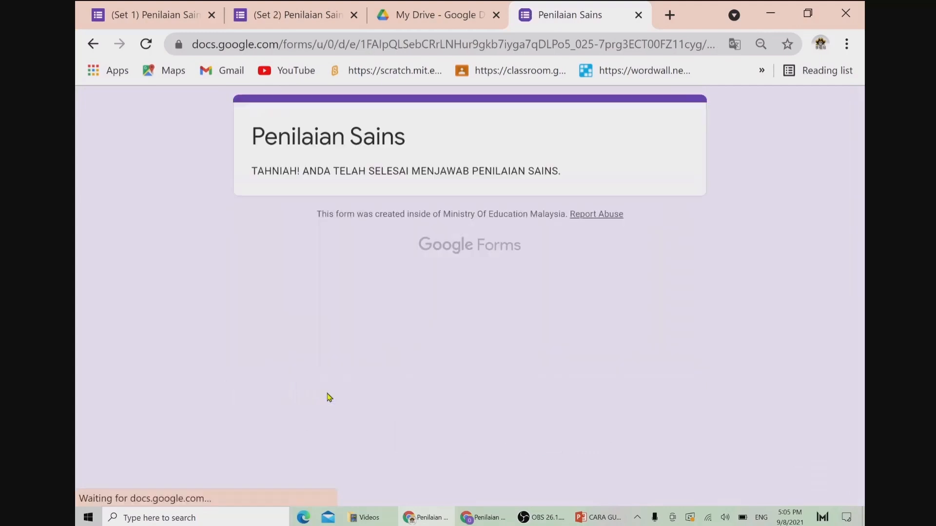